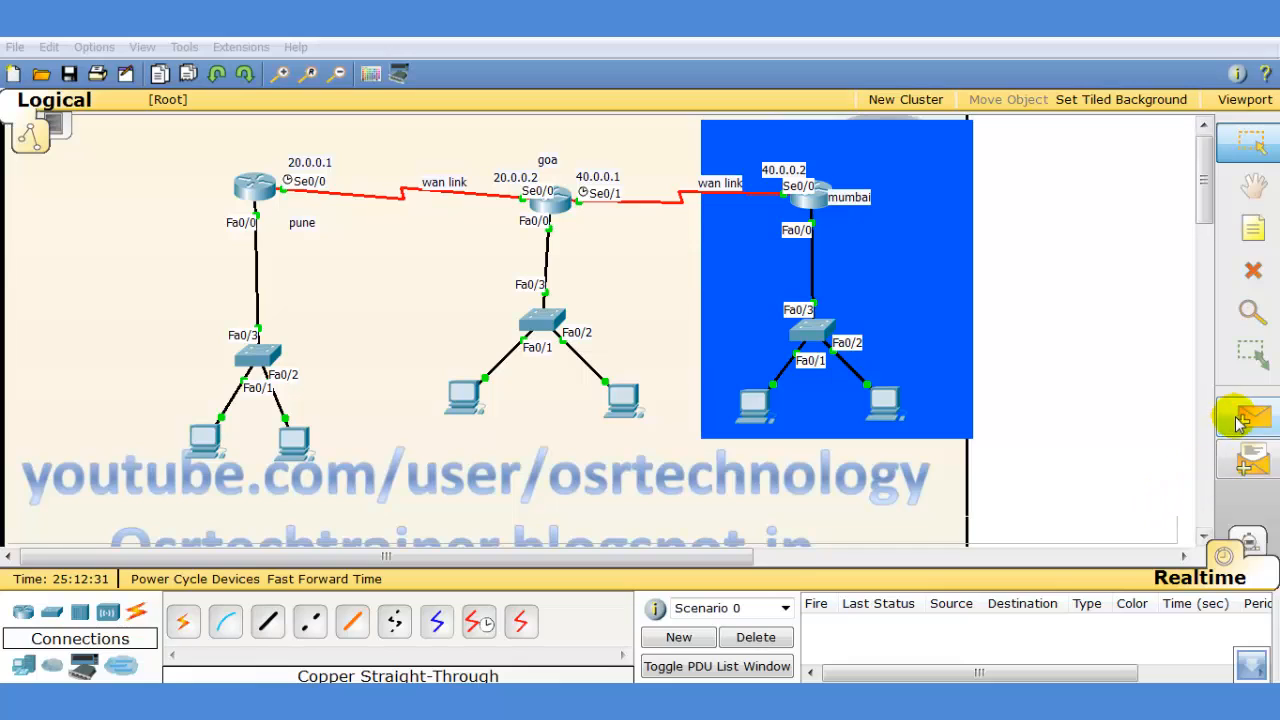
- Test connectivity with two simple PDUs from the Fa0/1 PC in mumbai to the Fa0/2 PC in pune, and delete the scenario results
click(1253, 418)
click(742, 409)
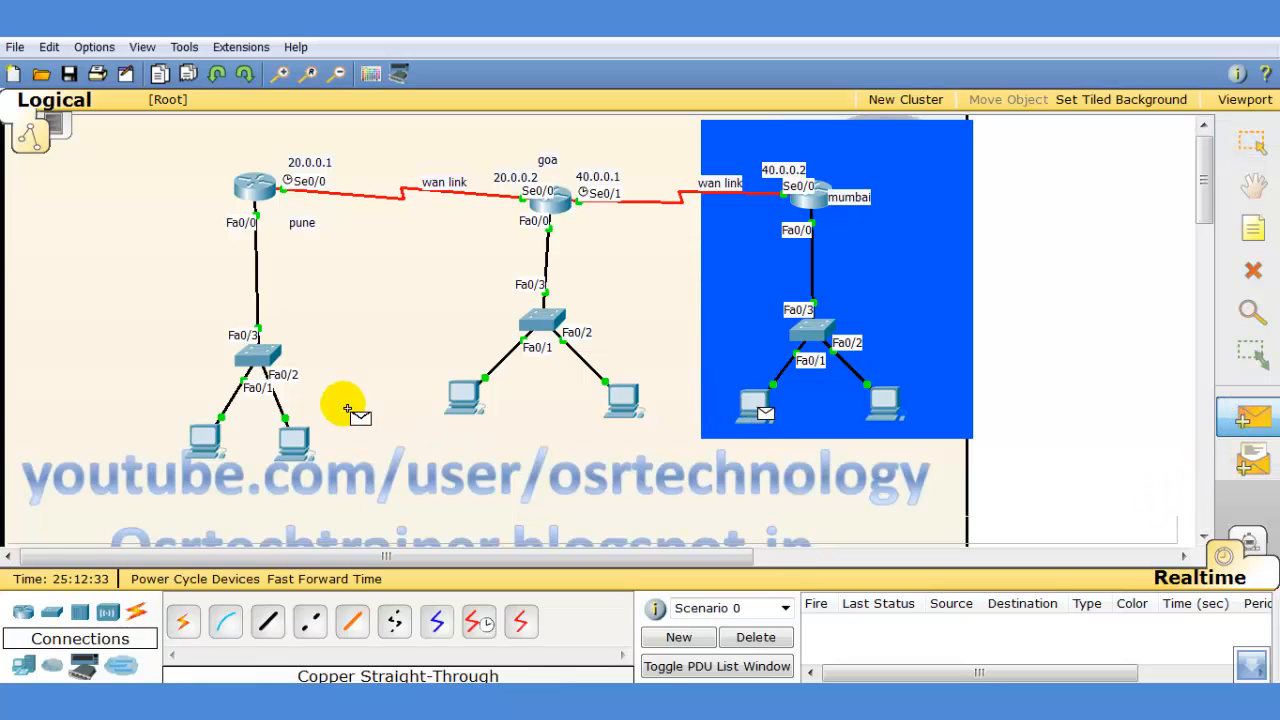
click(296, 442)
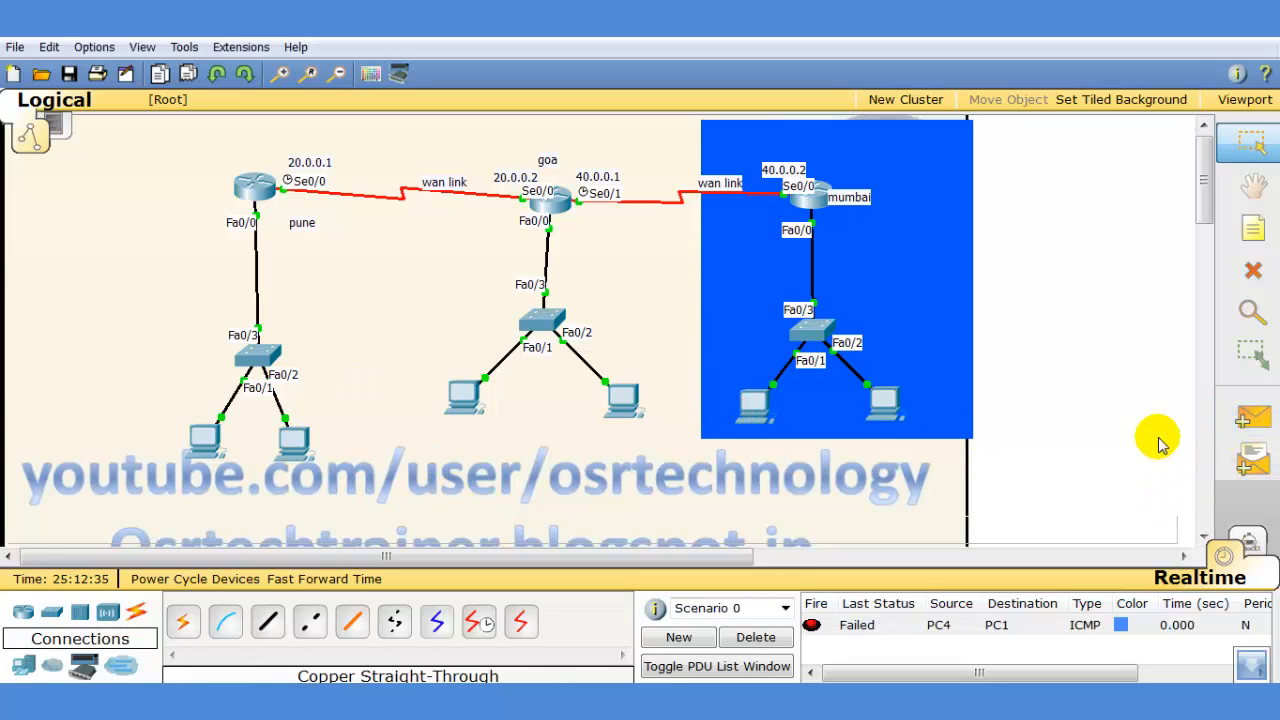
click(1247, 424)
click(752, 403)
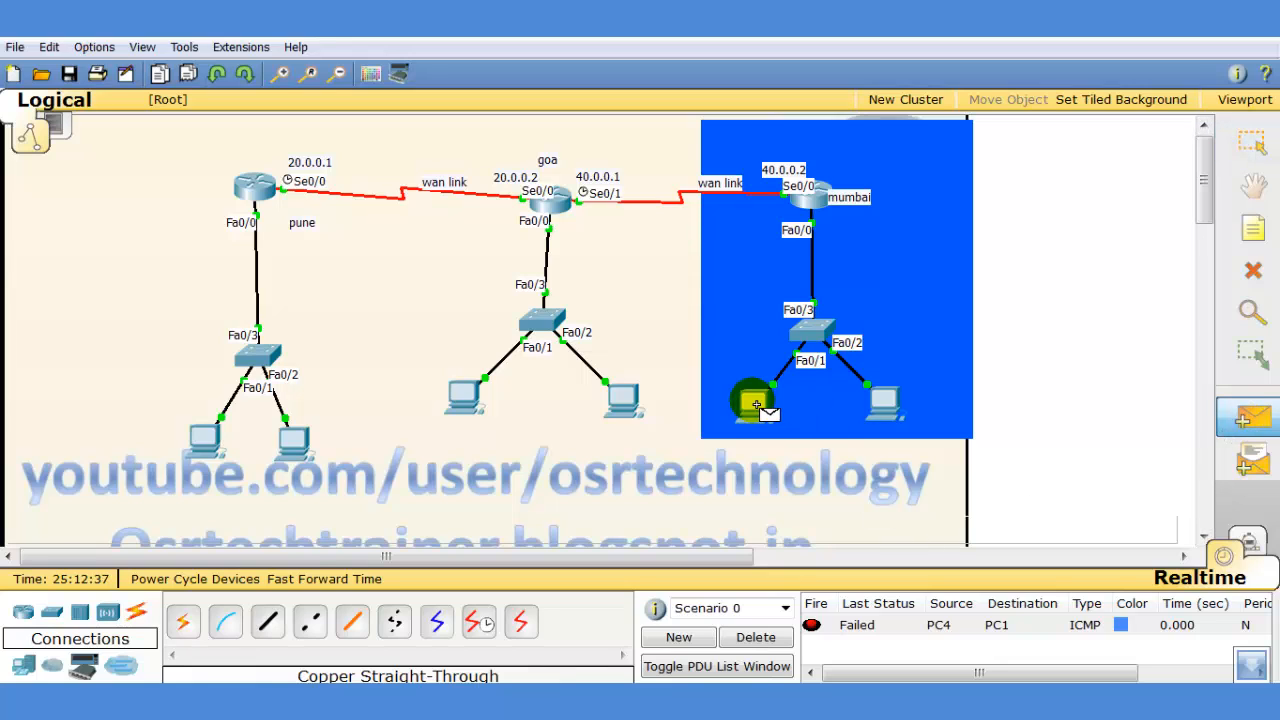
click(294, 440)
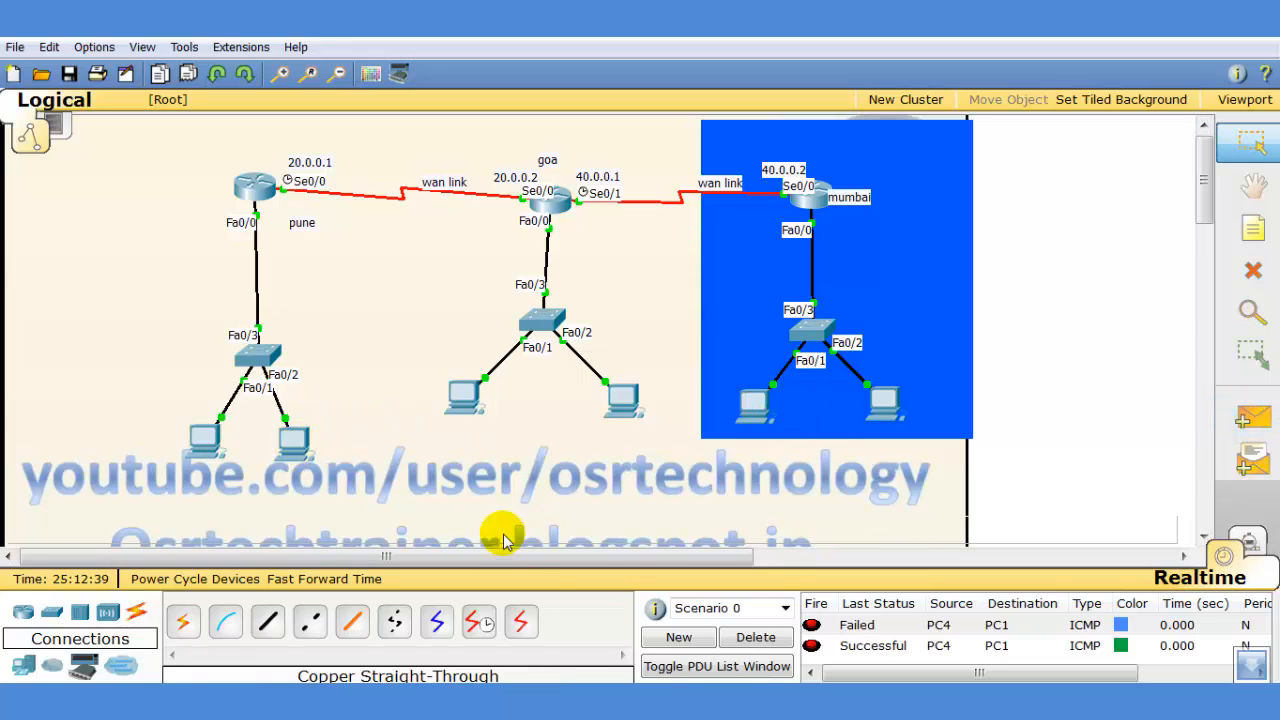
click(741, 638)
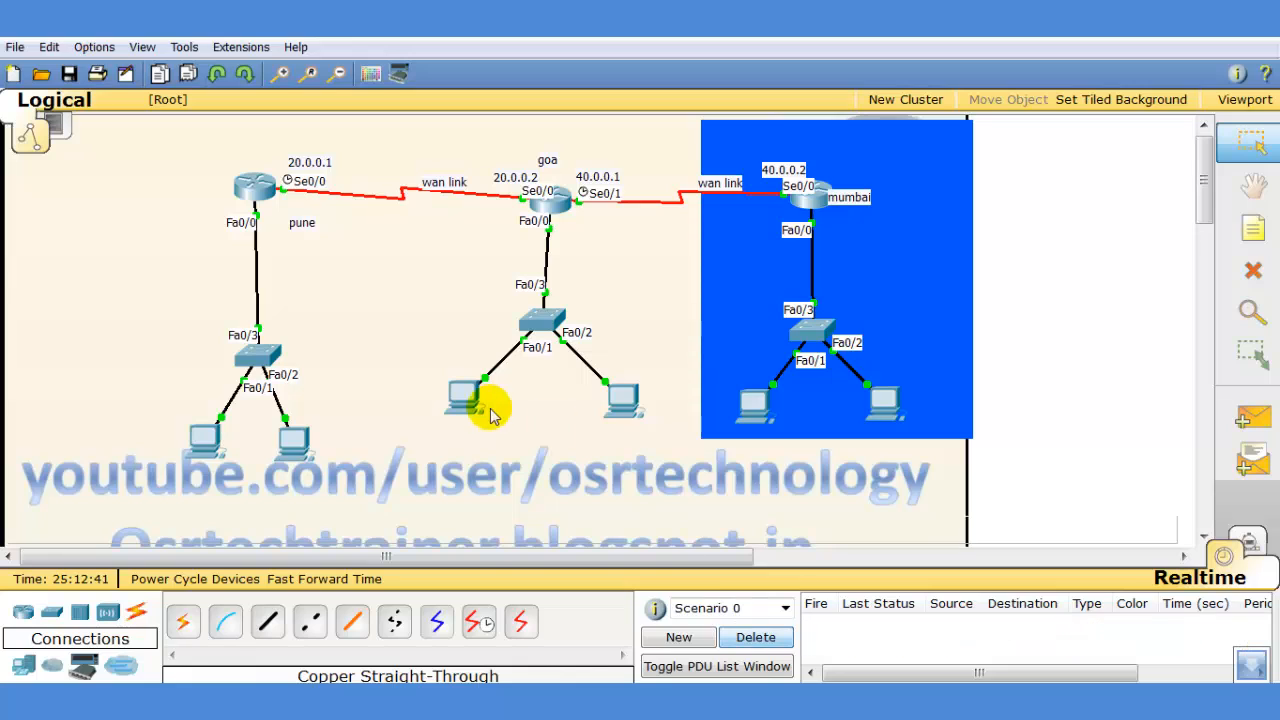
- Add a generic server beside the pune switch and connect it to switch port Fa0/7 with a copper straight-through cable
click(23, 664)
drag(266, 624, 91, 310)
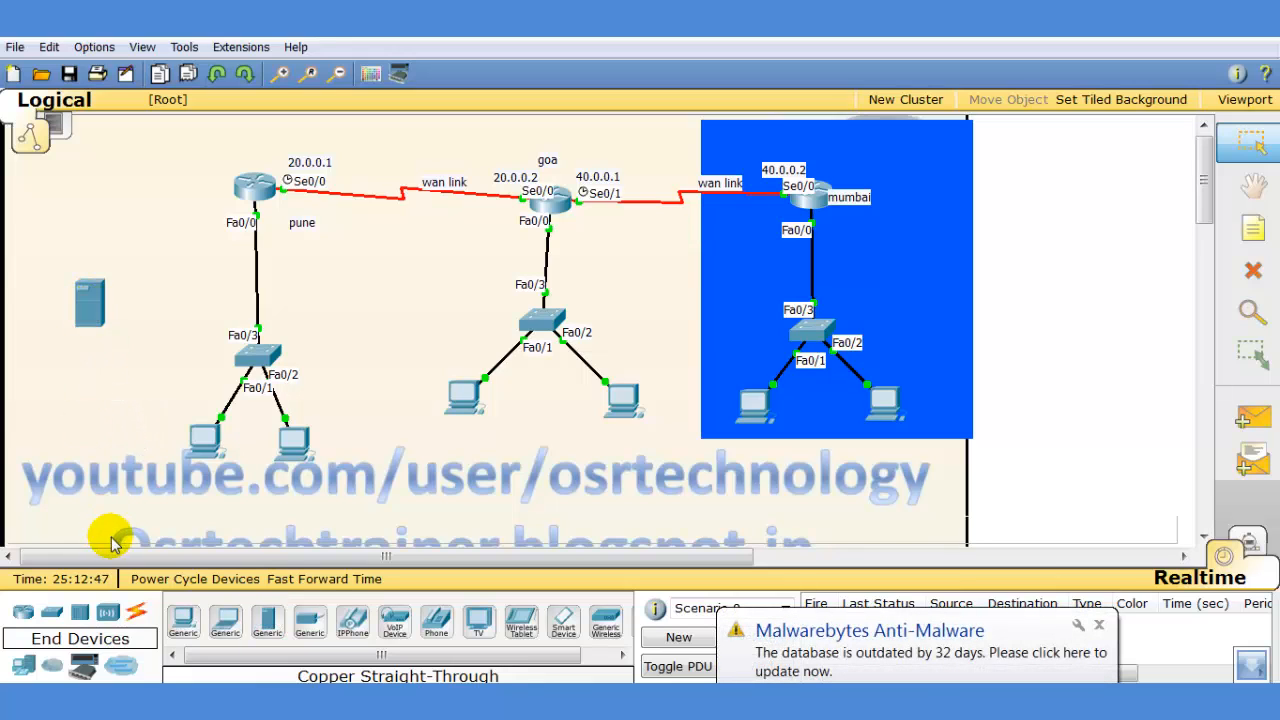
click(136, 611)
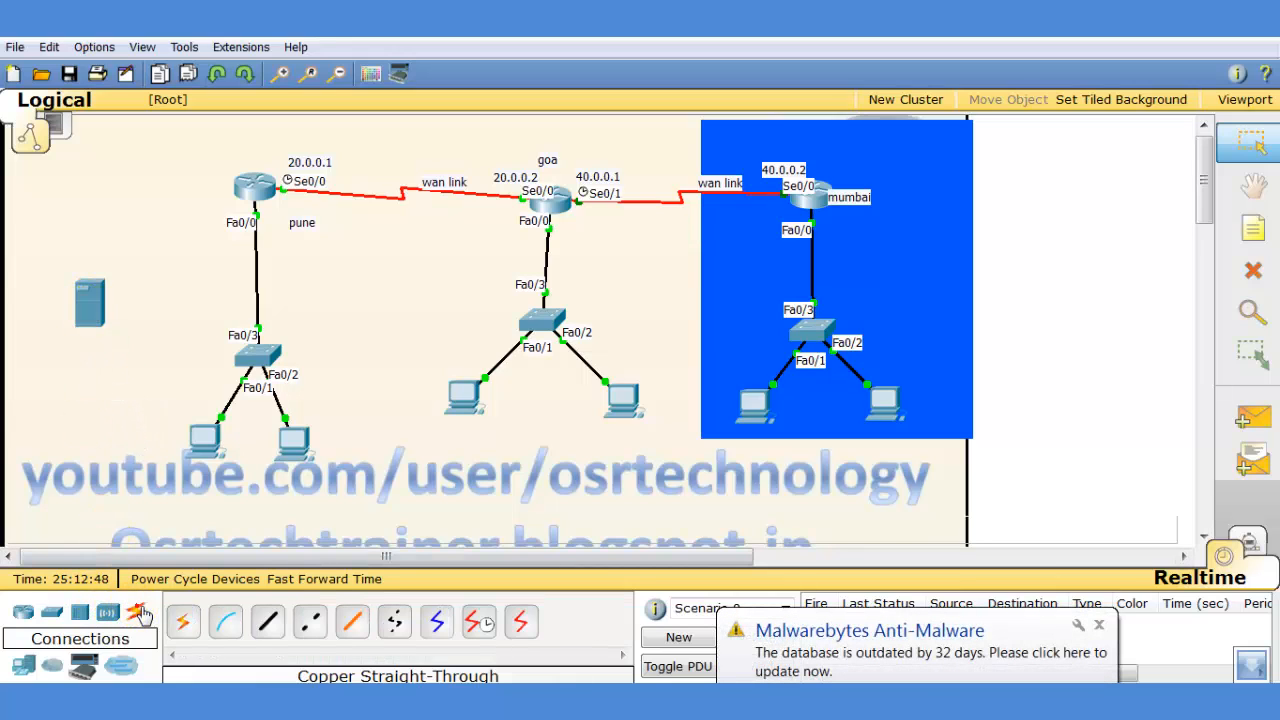
click(267, 621)
click(98, 303)
click(100, 297)
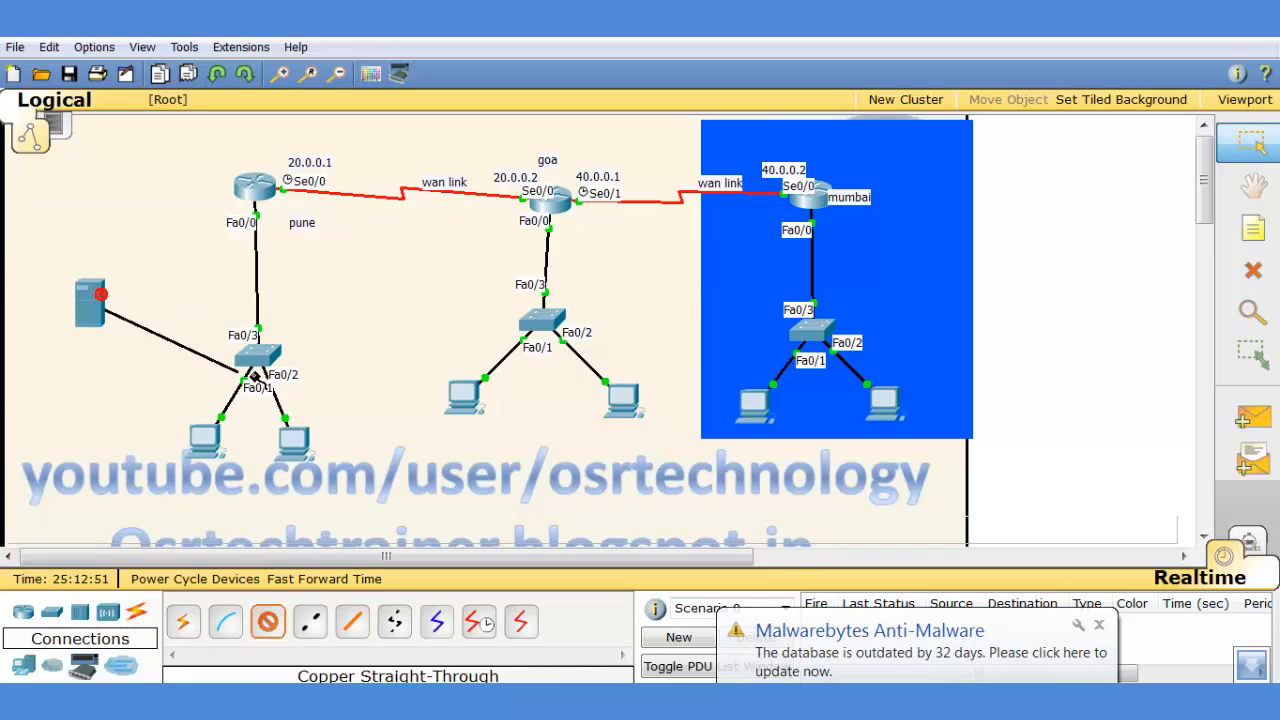
click(266, 362)
click(300, 284)
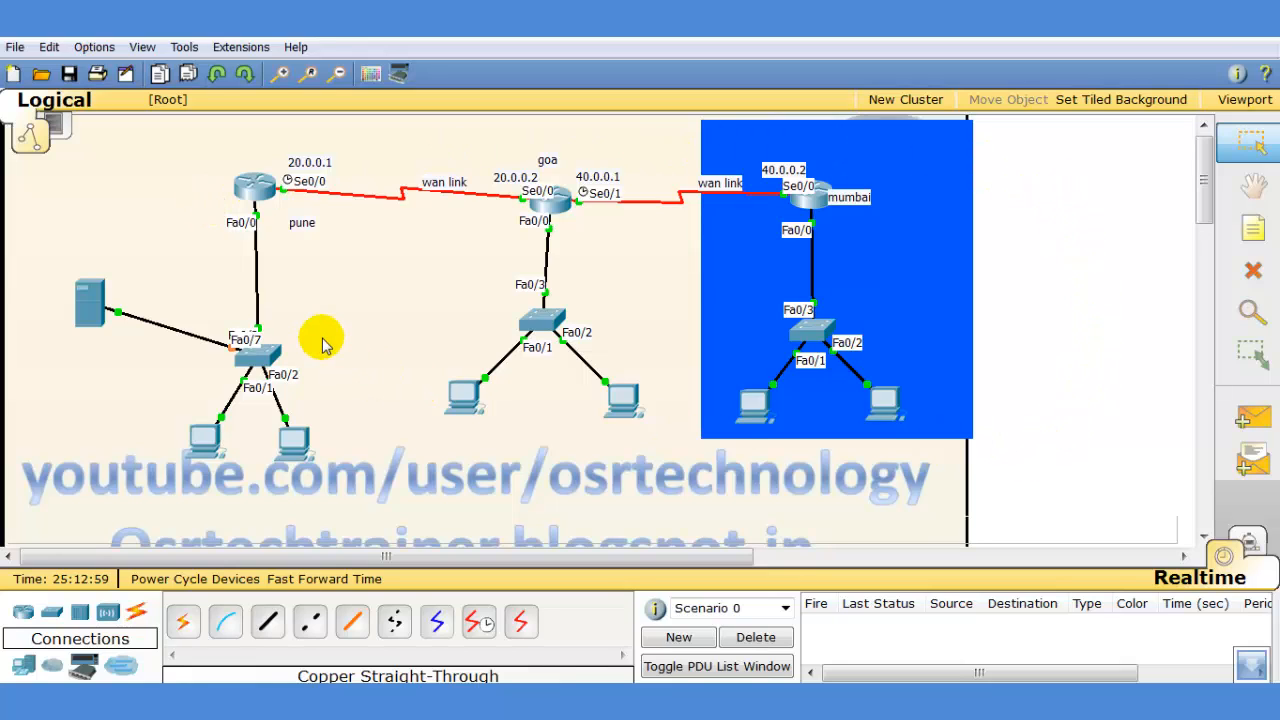
- Give the new server static IP address 10.0.0.7, subnet mask 255.0.0.0 and the pune router's LAN address as default gateway
mouse_move(258, 210)
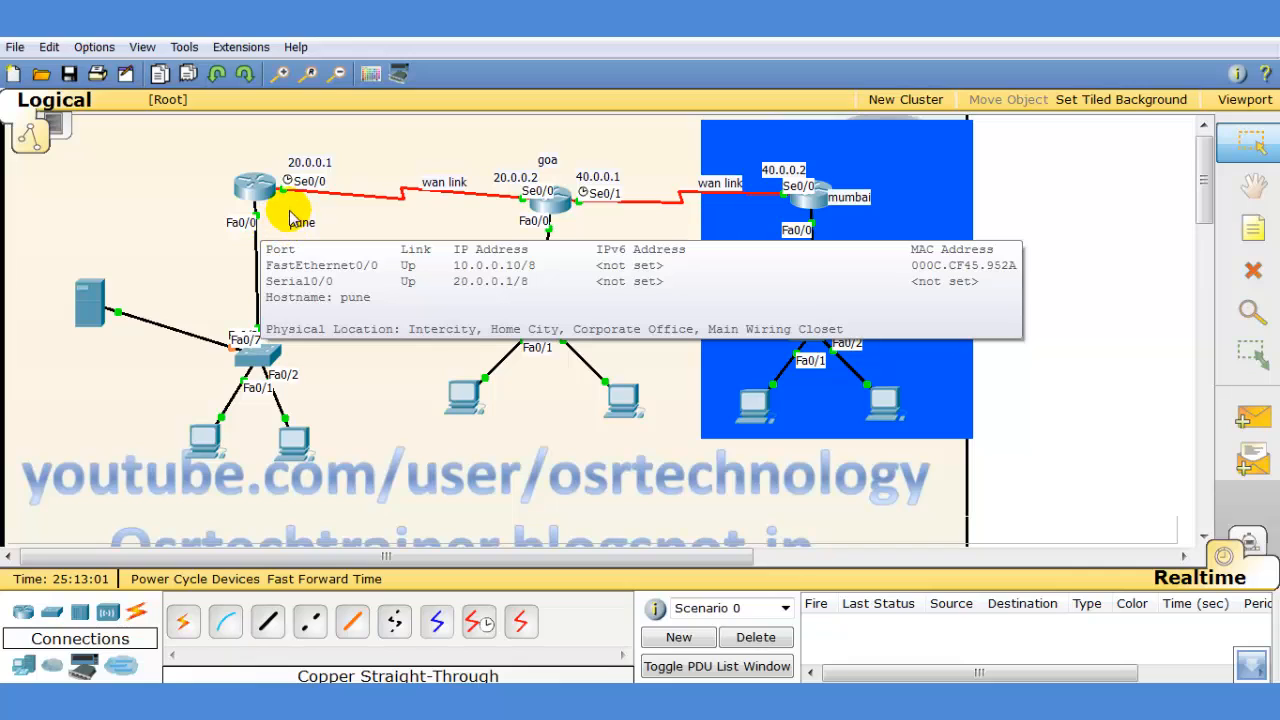
mouse_move(297, 443)
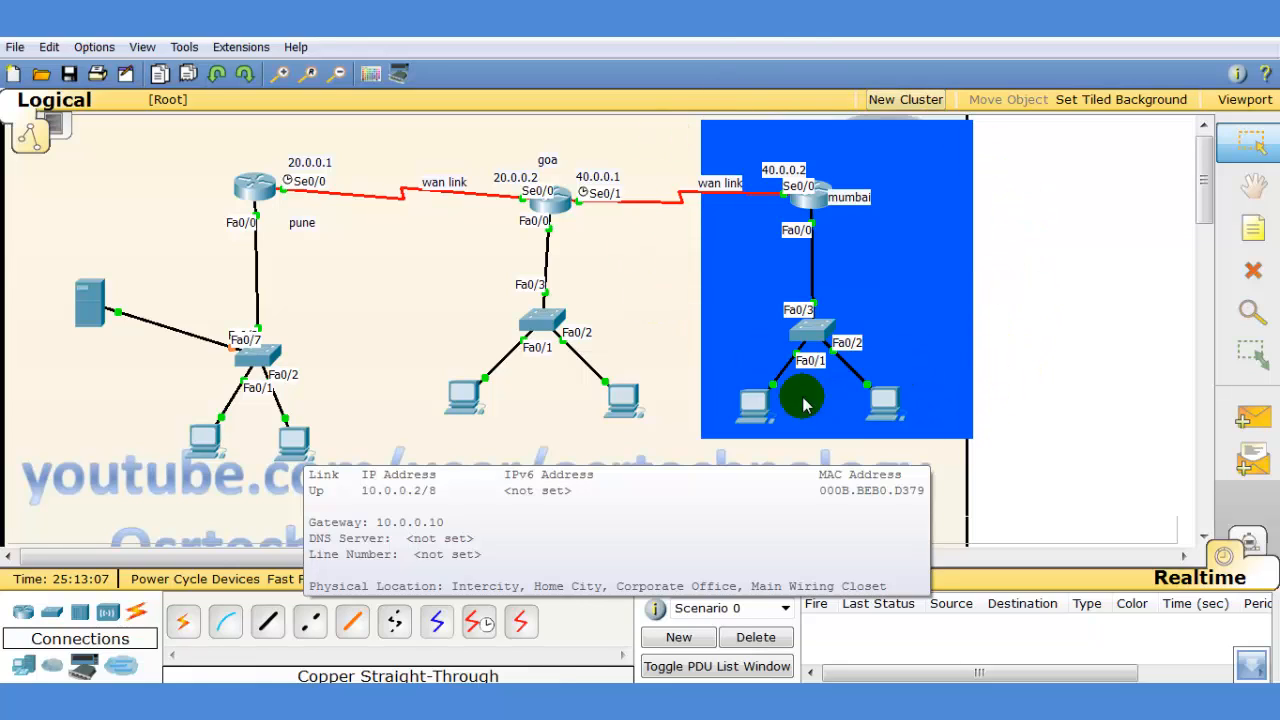
click(851, 158)
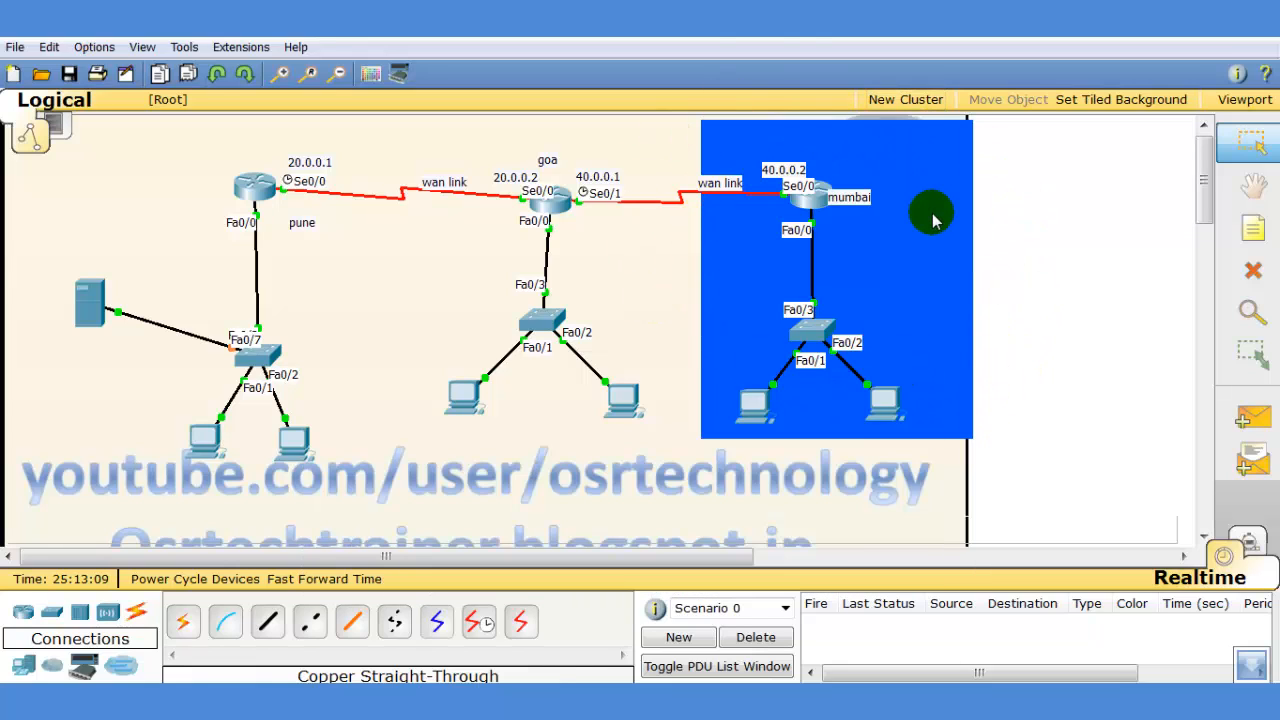
mouse_move(72, 298)
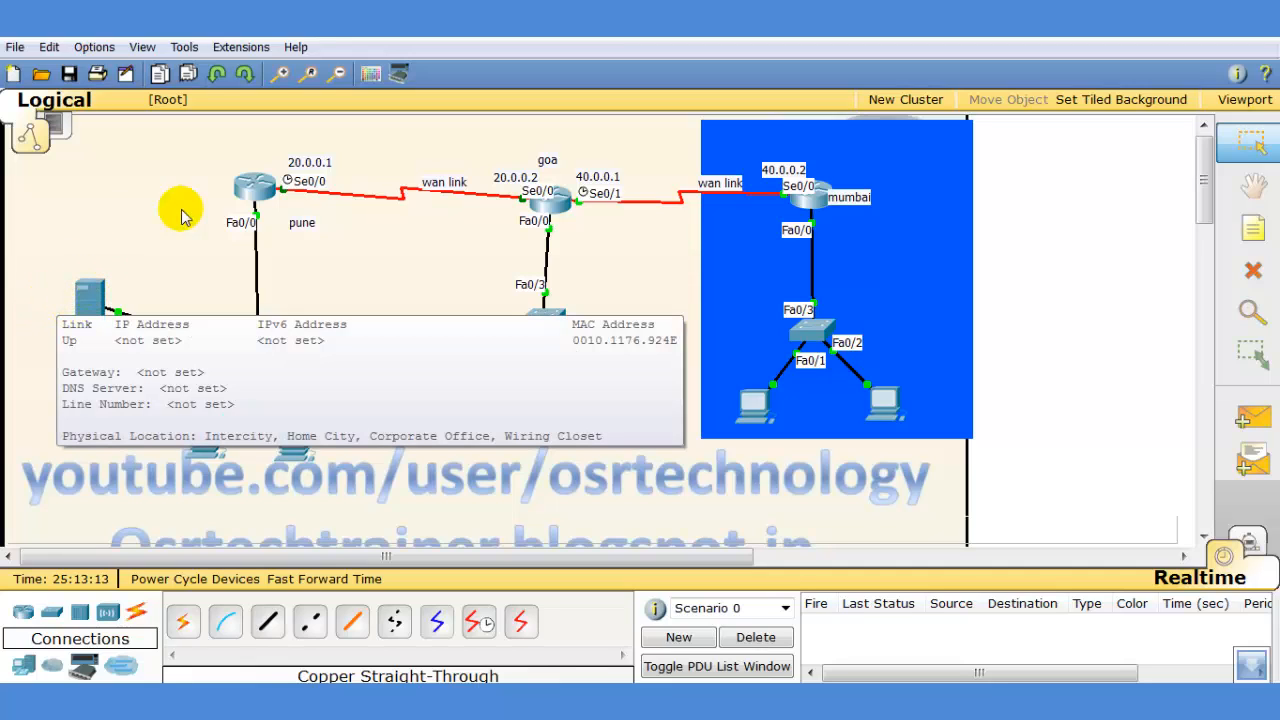
mouse_move(757, 405)
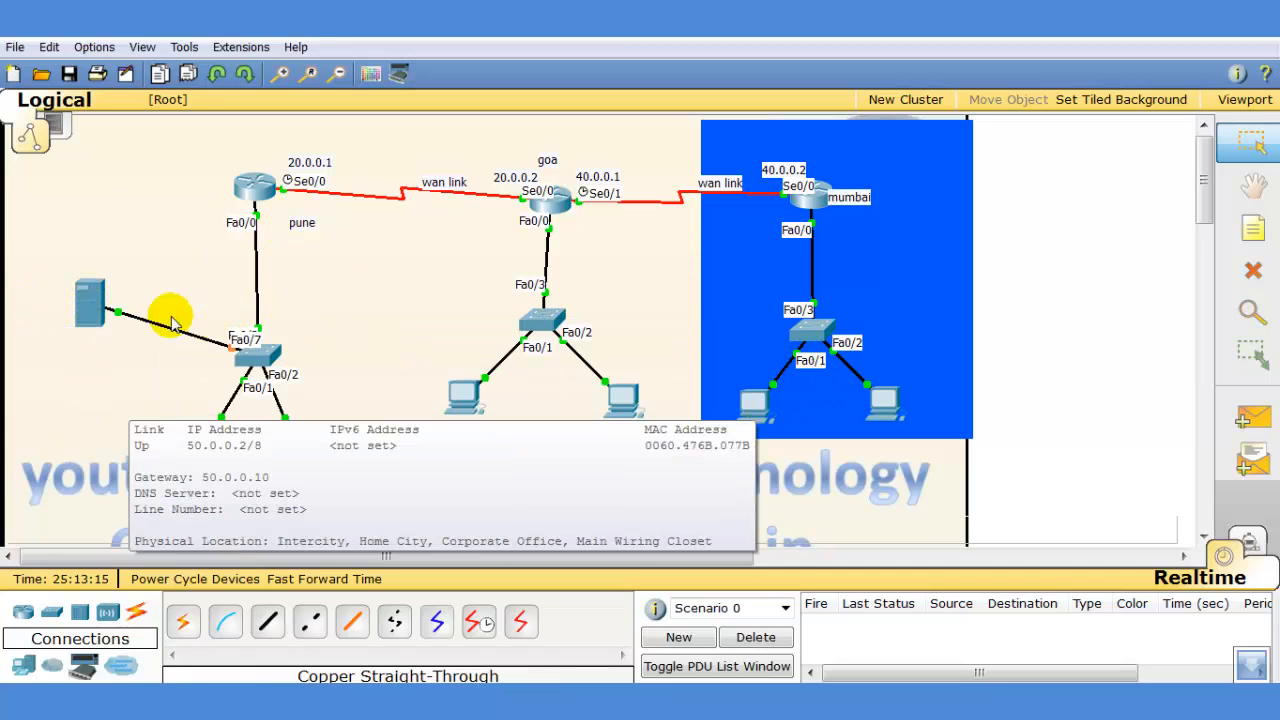
click(94, 290)
click(290, 152)
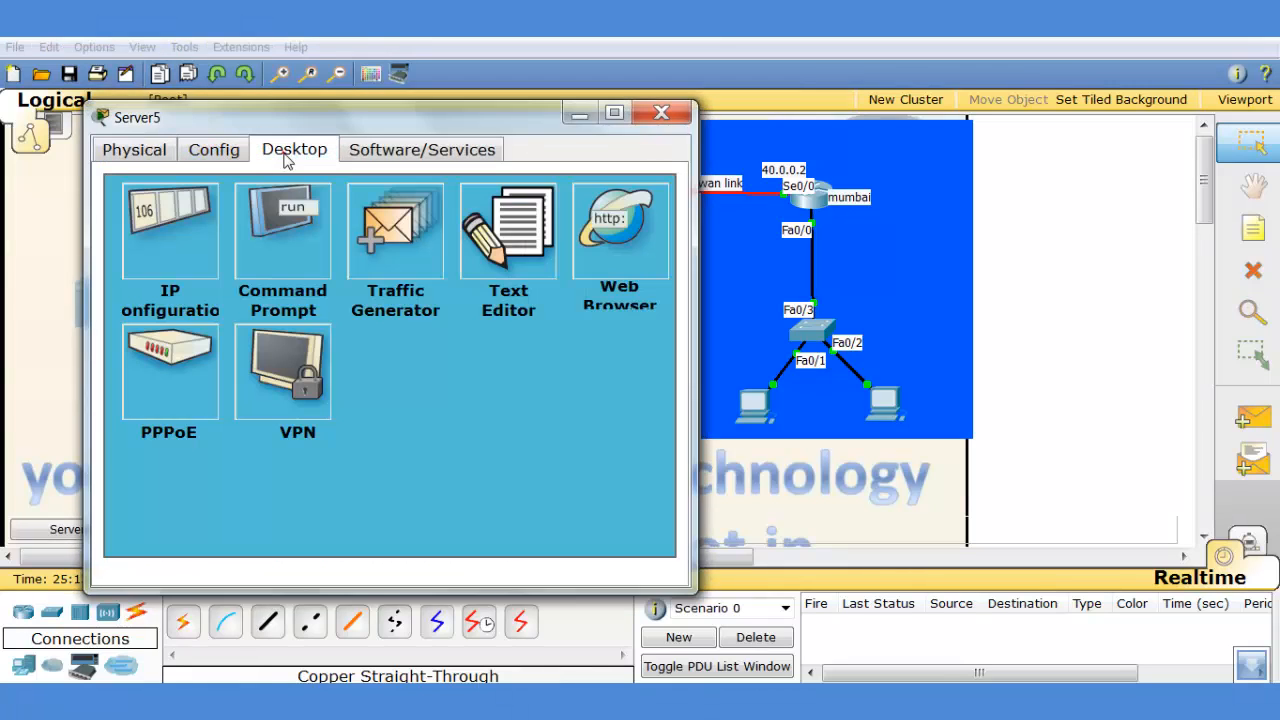
click(176, 220)
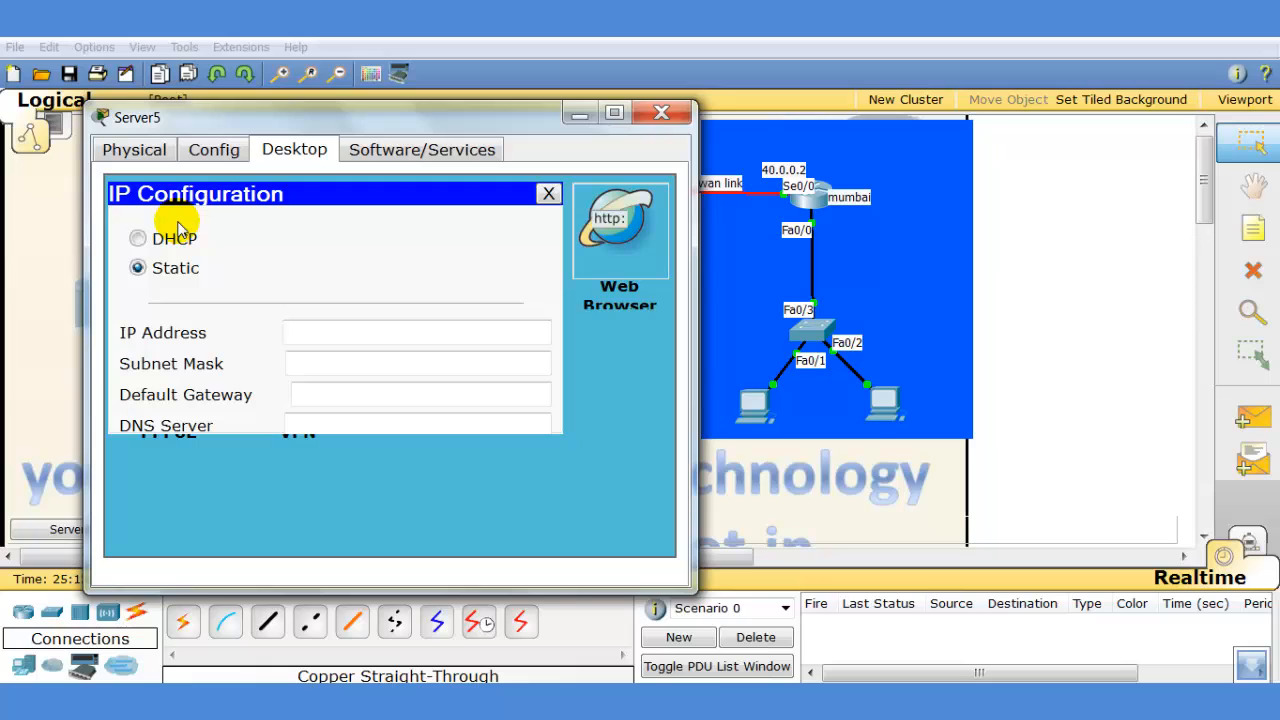
click(320, 335)
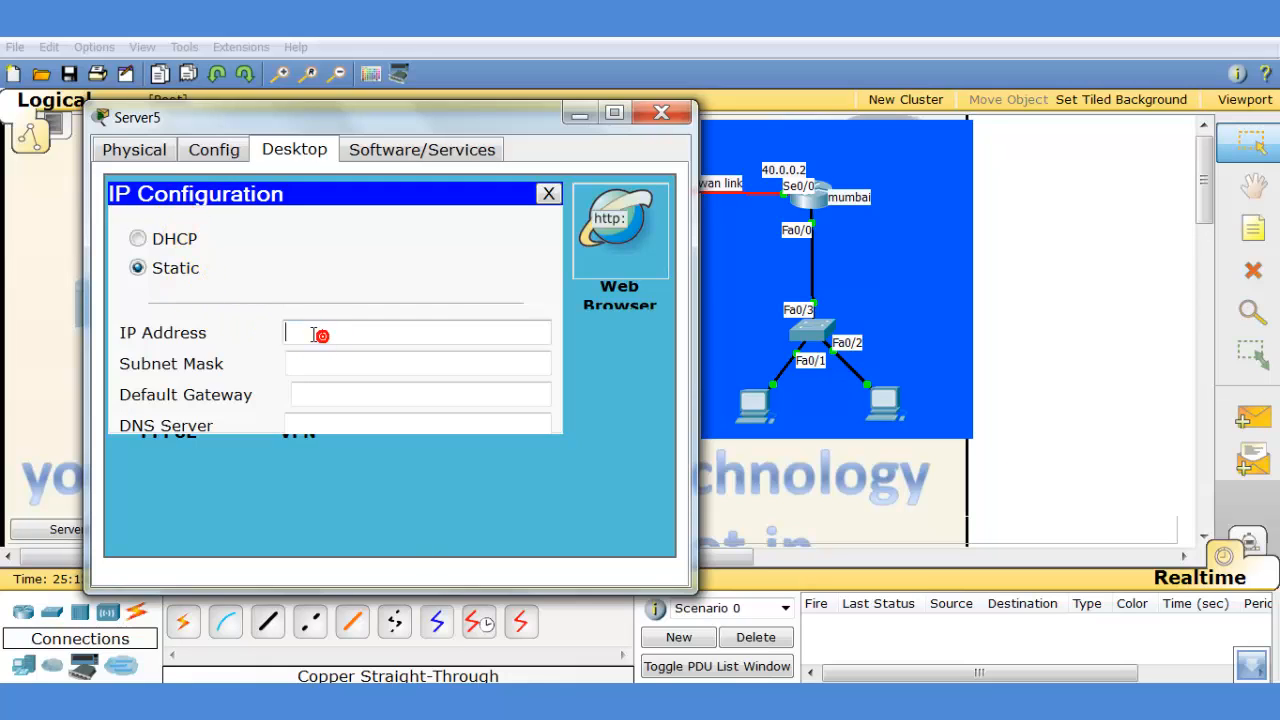
text(10.0.0.7)
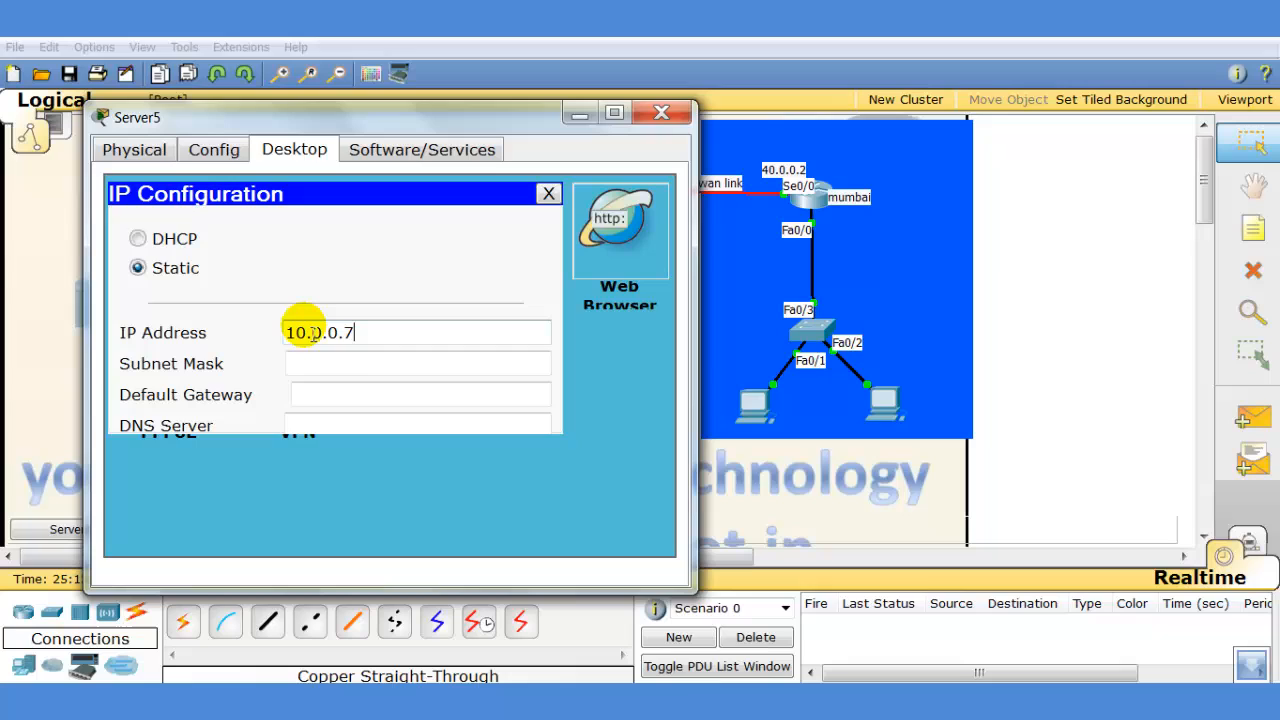
key(Tab)
key(Tab)
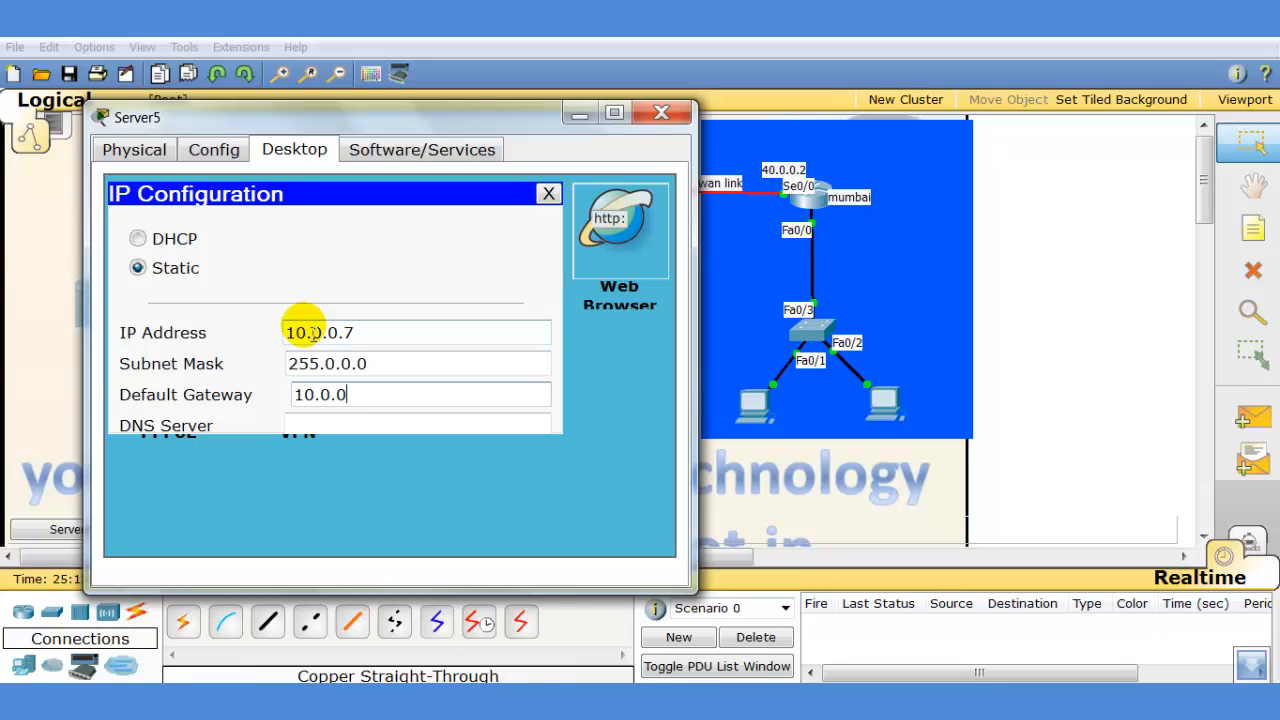
click(680, 108)
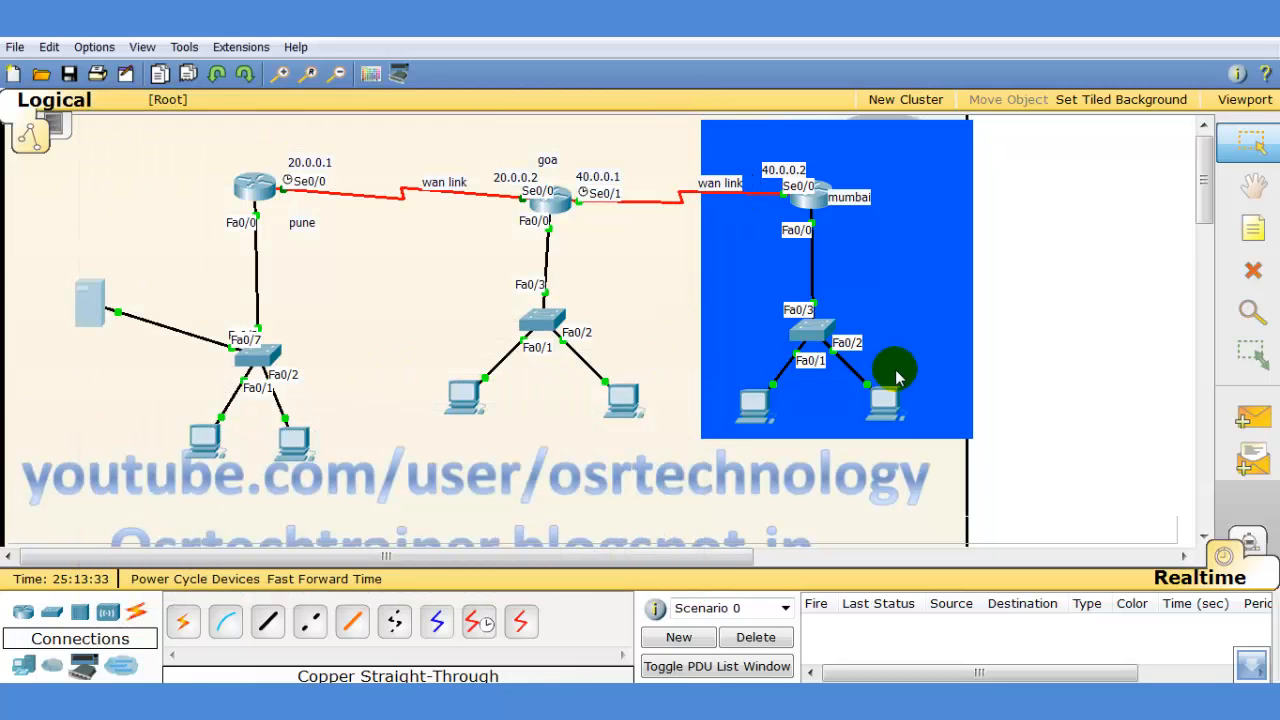
- Load the server's web page at 10.0.0.7 in the web browser of PC4 in mumbai, and close the PC window
click(765, 418)
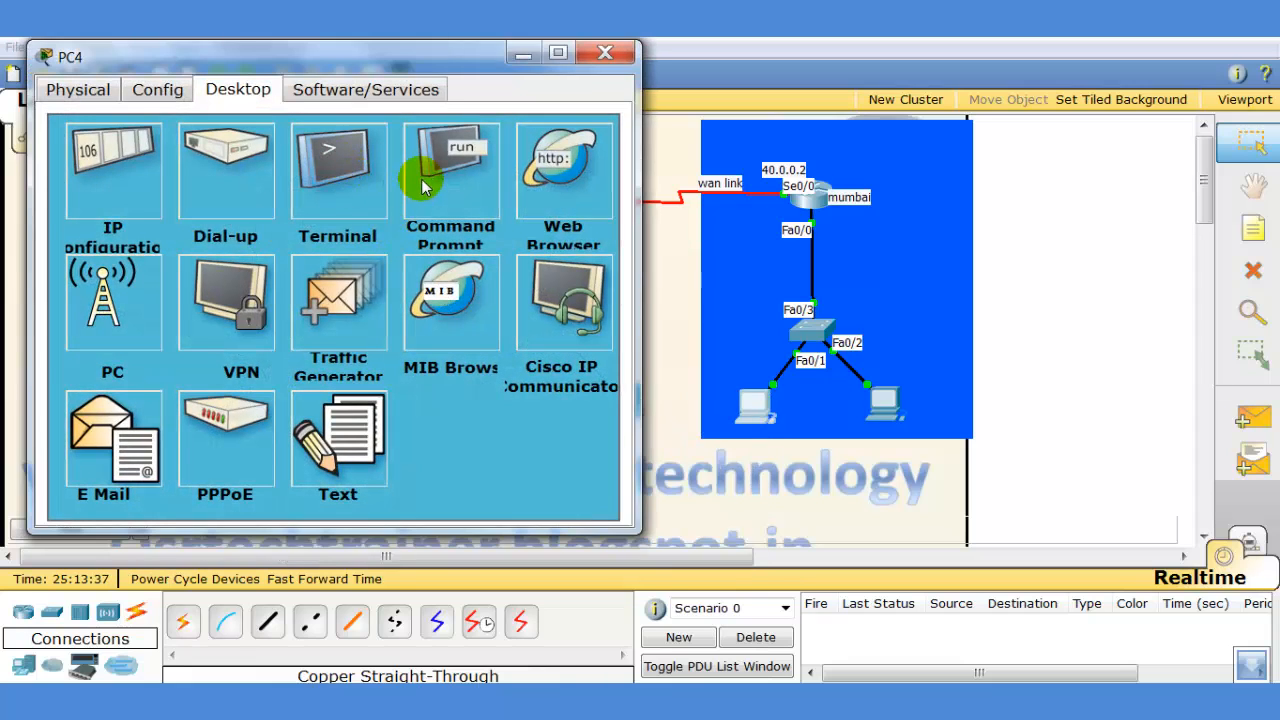
click(553, 186)
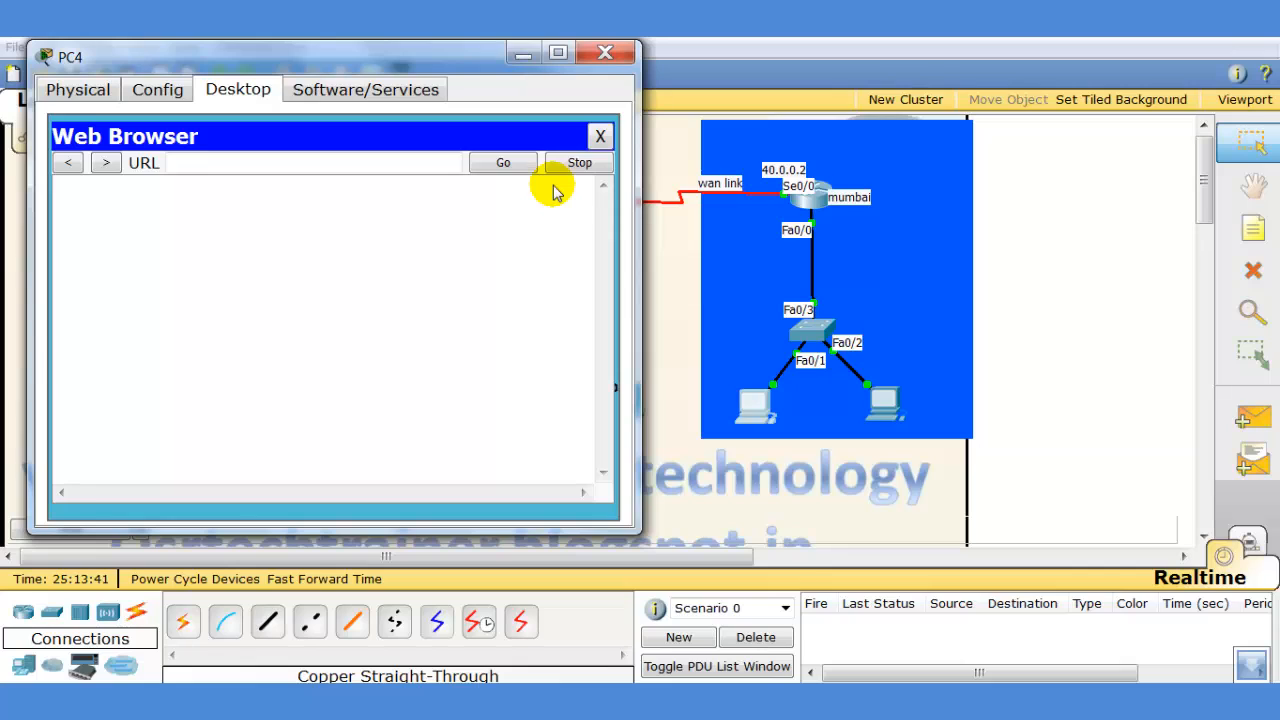
click(217, 168)
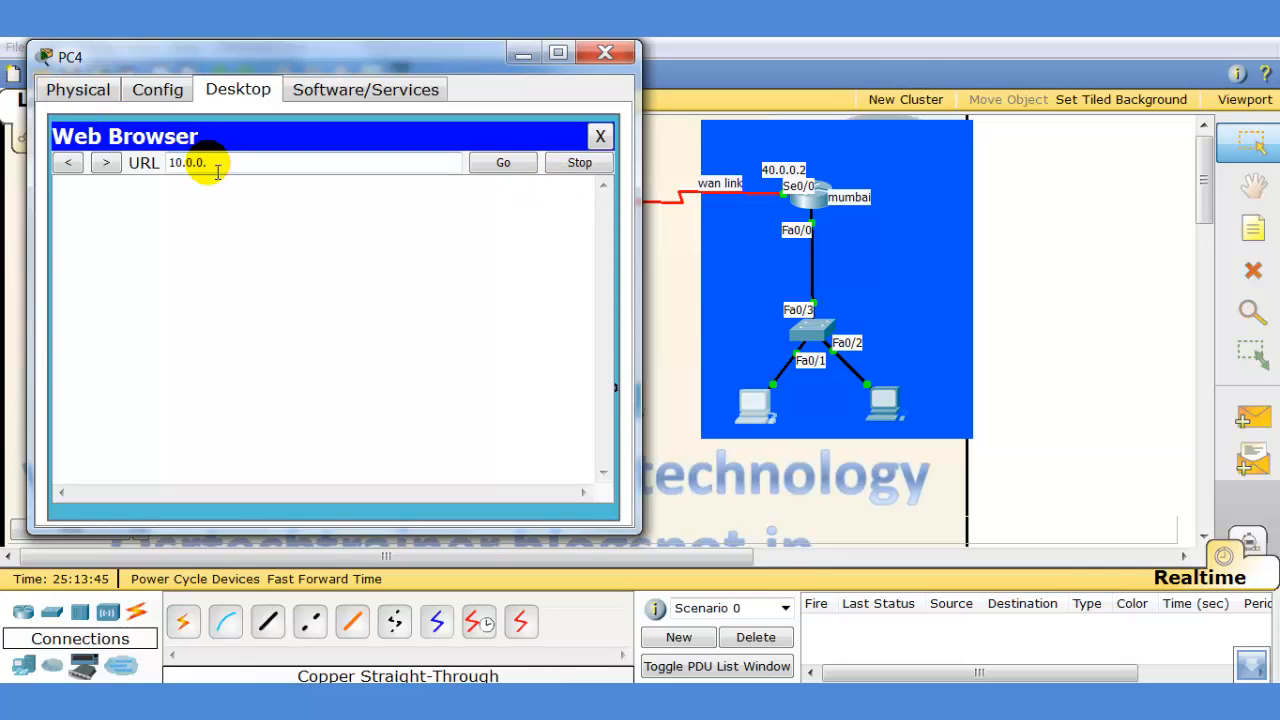
key(Return)
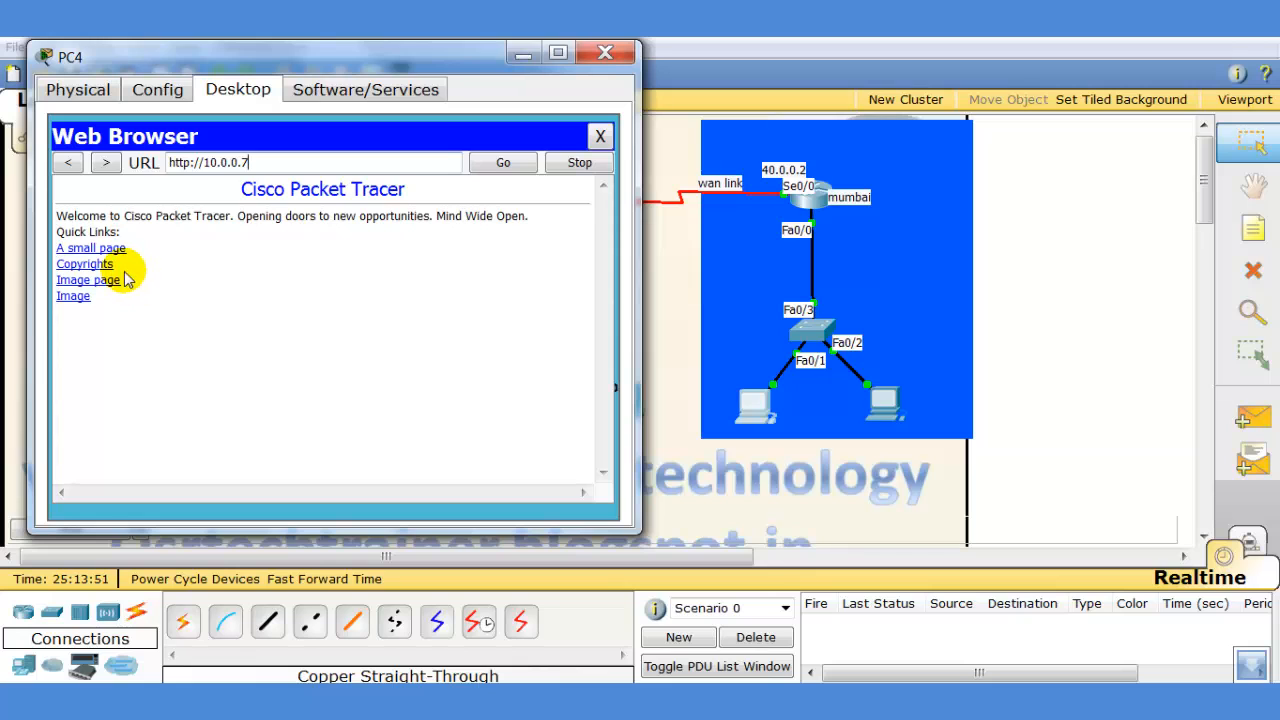
click(606, 53)
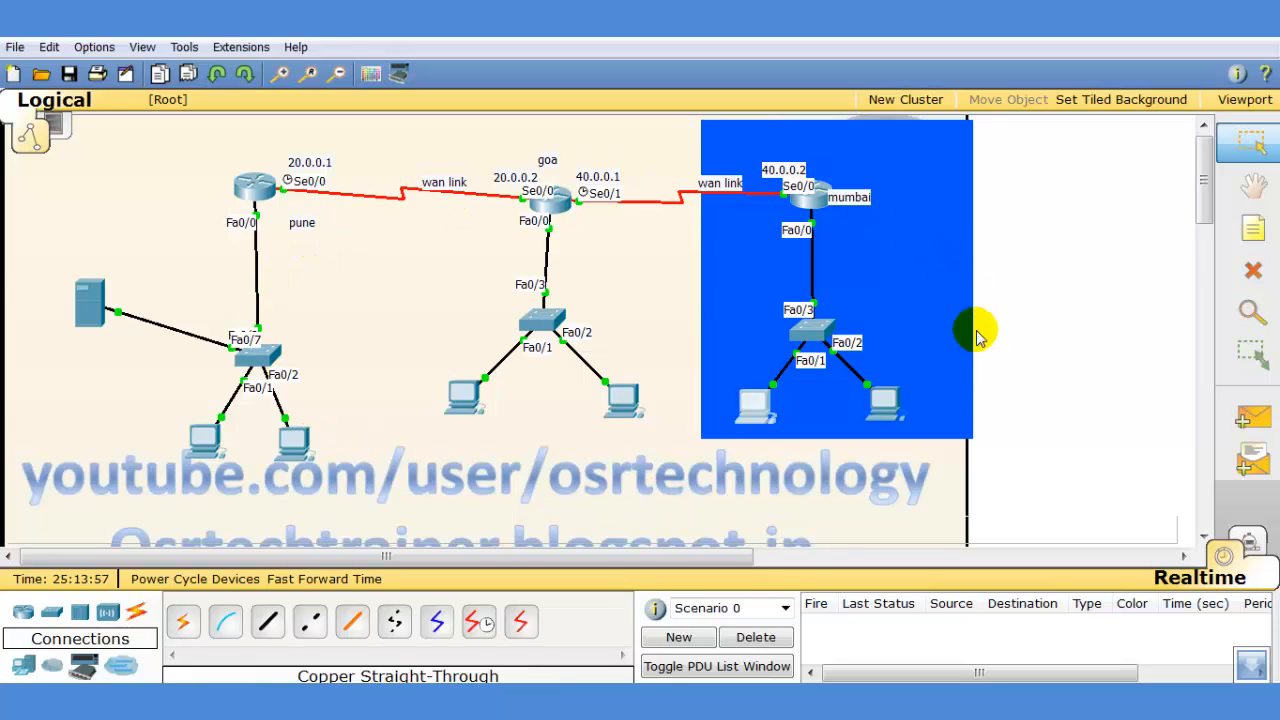
click(812, 196)
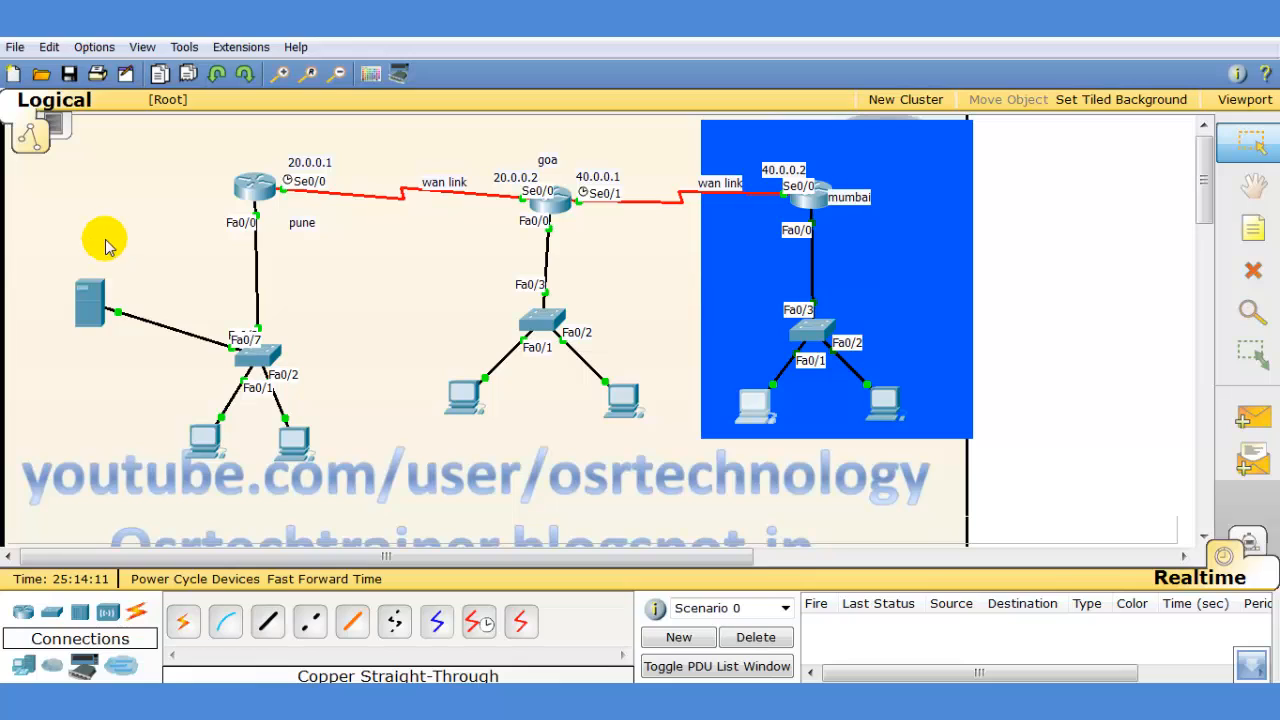
mouse_move(108, 295)
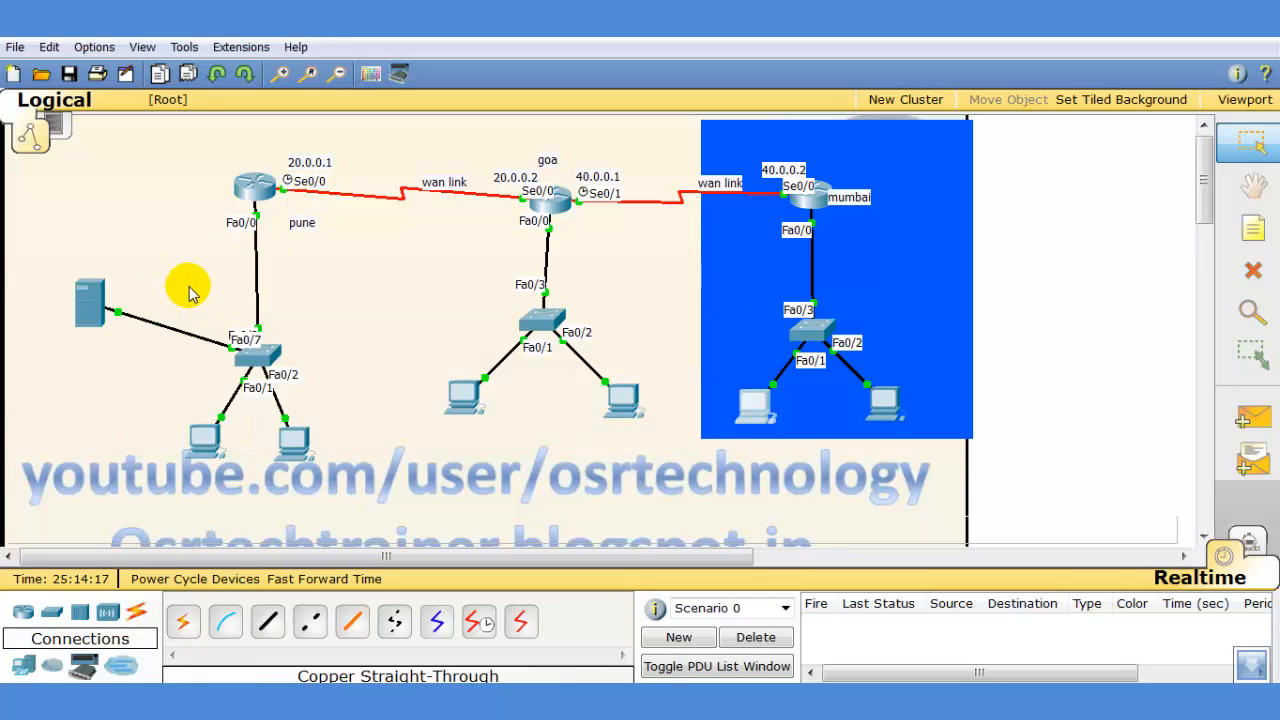
- Open the pune router's command line full screen and enter global configuration mode with en and conf t
double_click(262, 190)
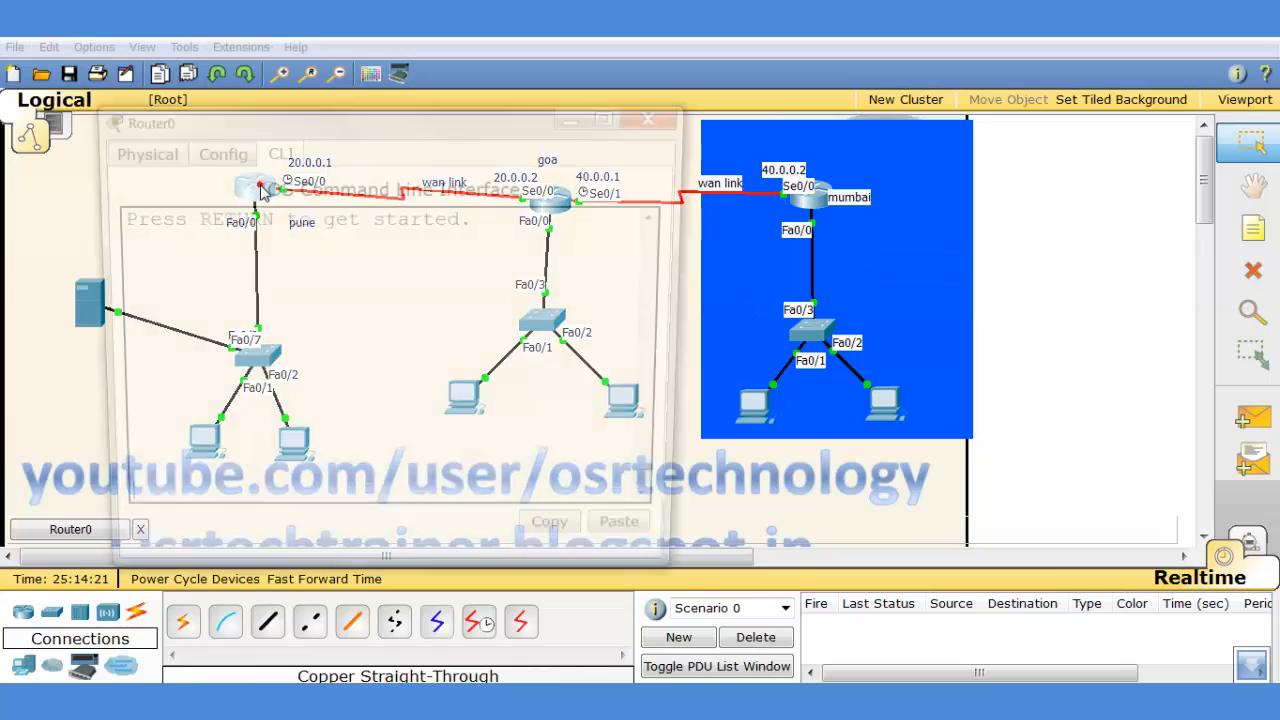
click(614, 113)
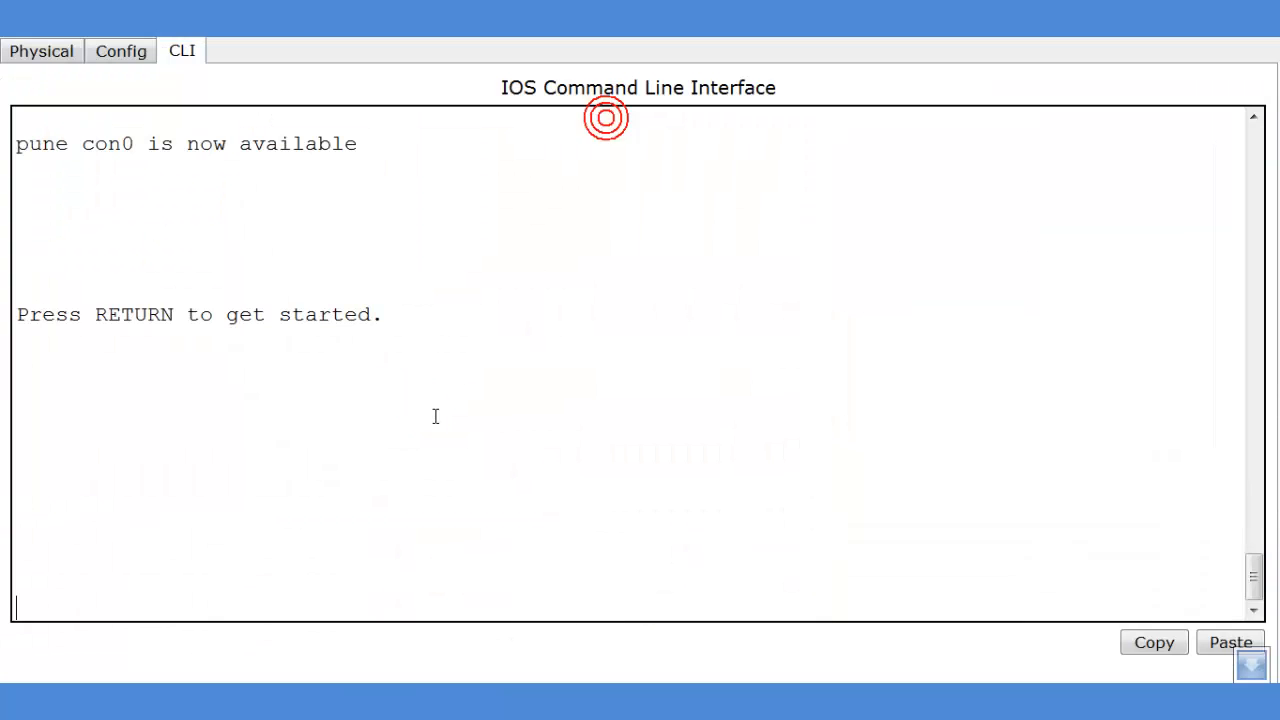
click(423, 423)
key(Return)
key(Return)
key(Return)
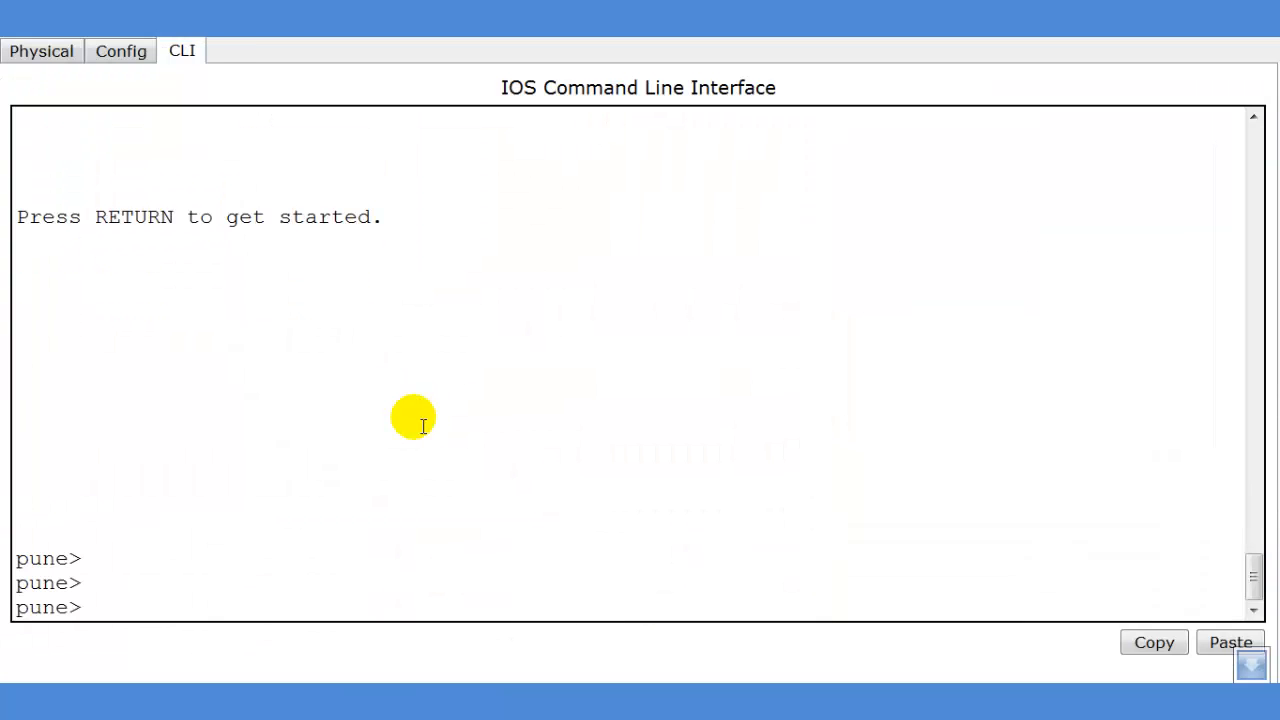
text(en)
key(Return)
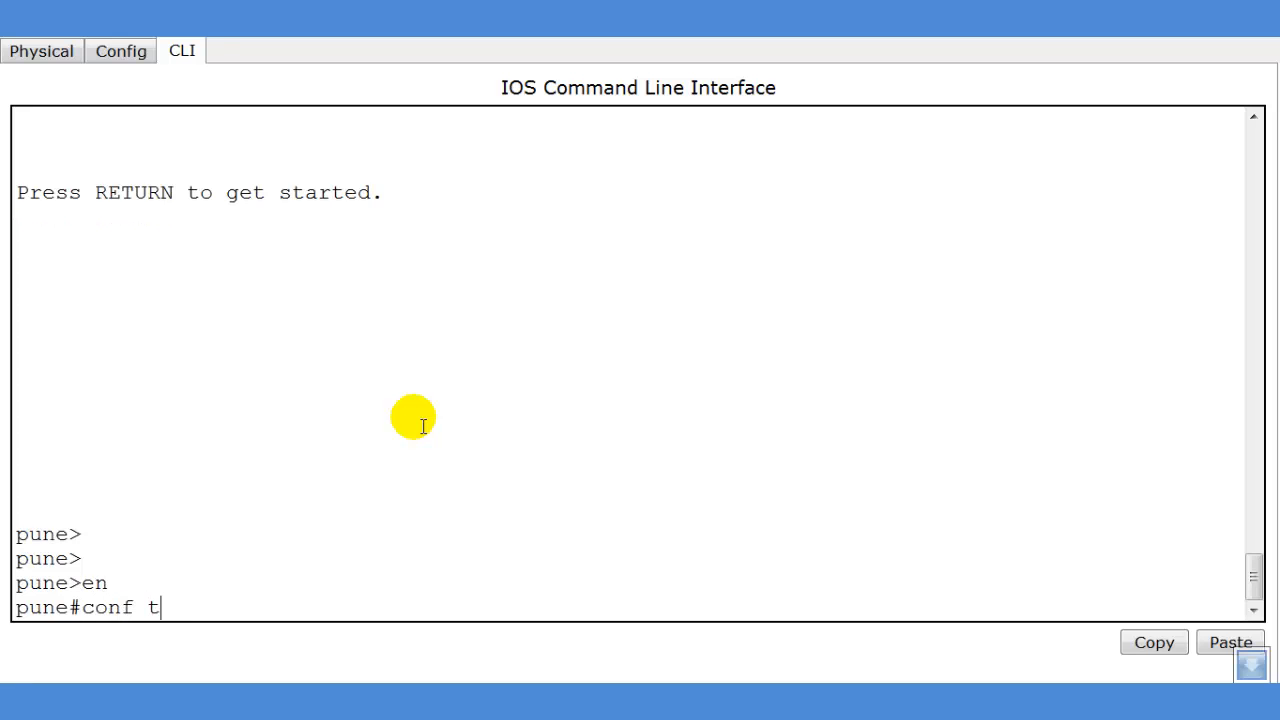
text(conf t)
key(Return)
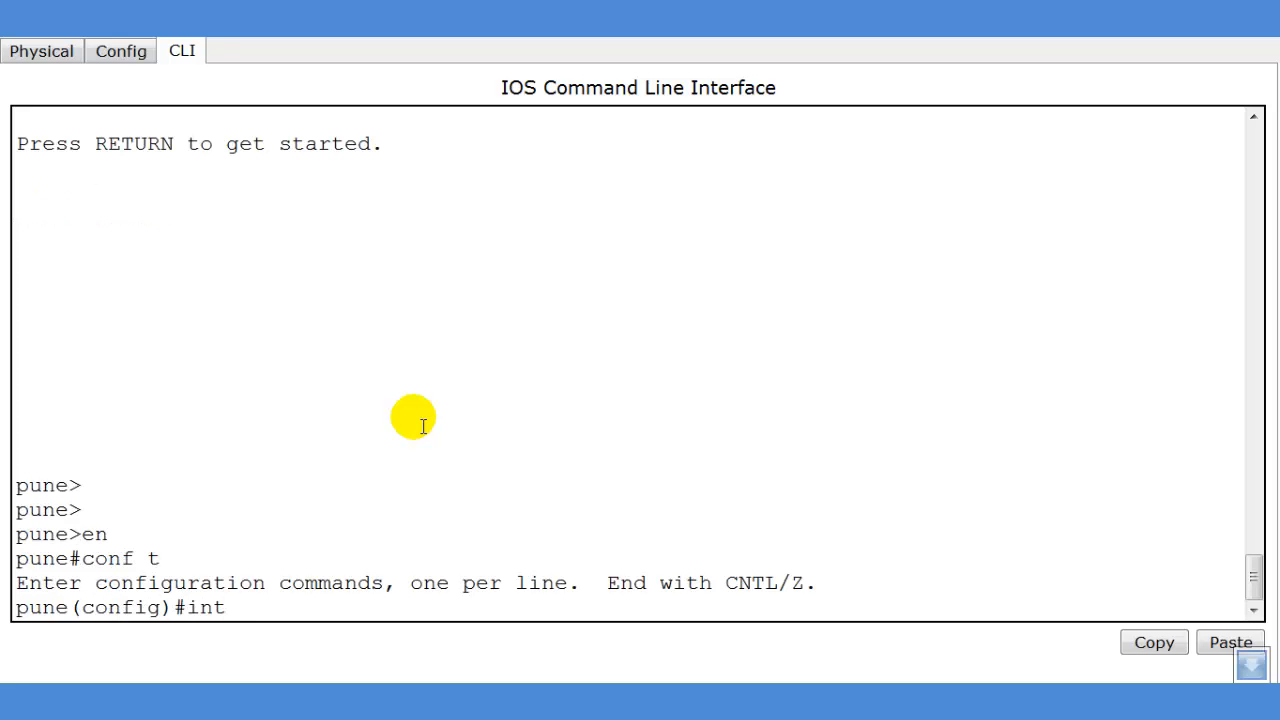
- Begin an entry for extended access list 125 that denies TCP from source 50.0.0.0, listing the available options for each parameter
text(ac)
key(Tab)
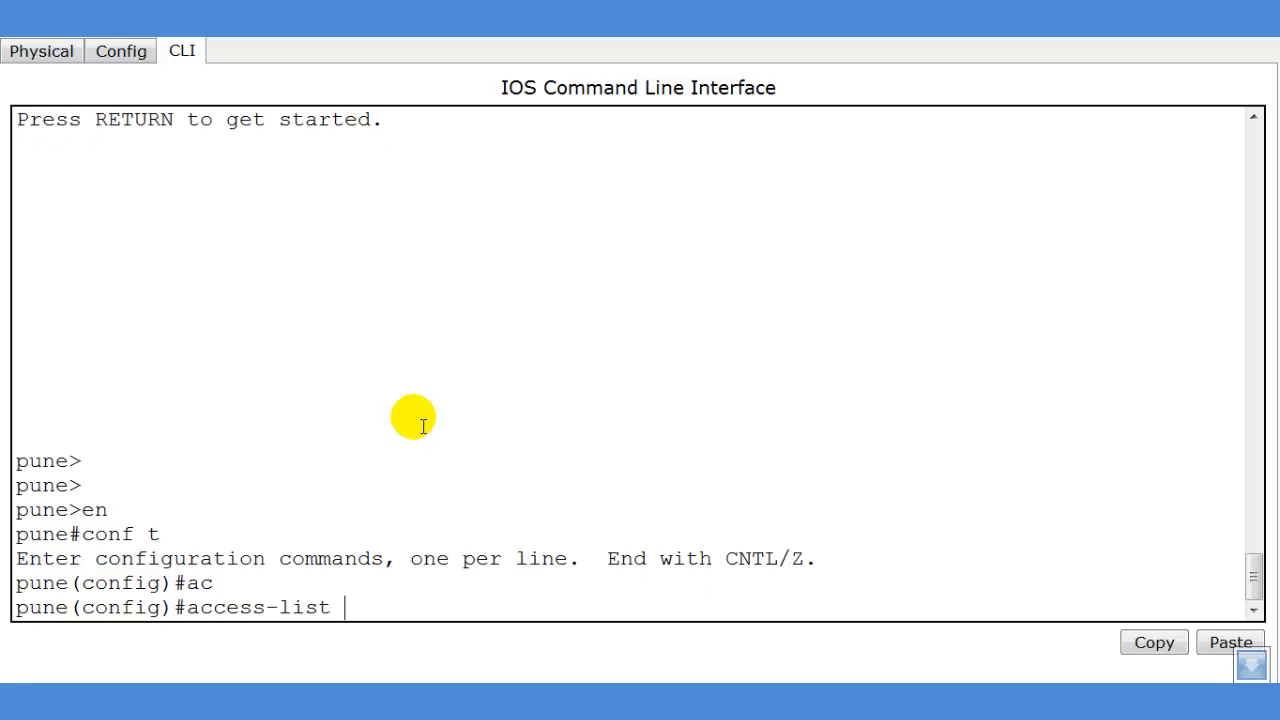
text(?)
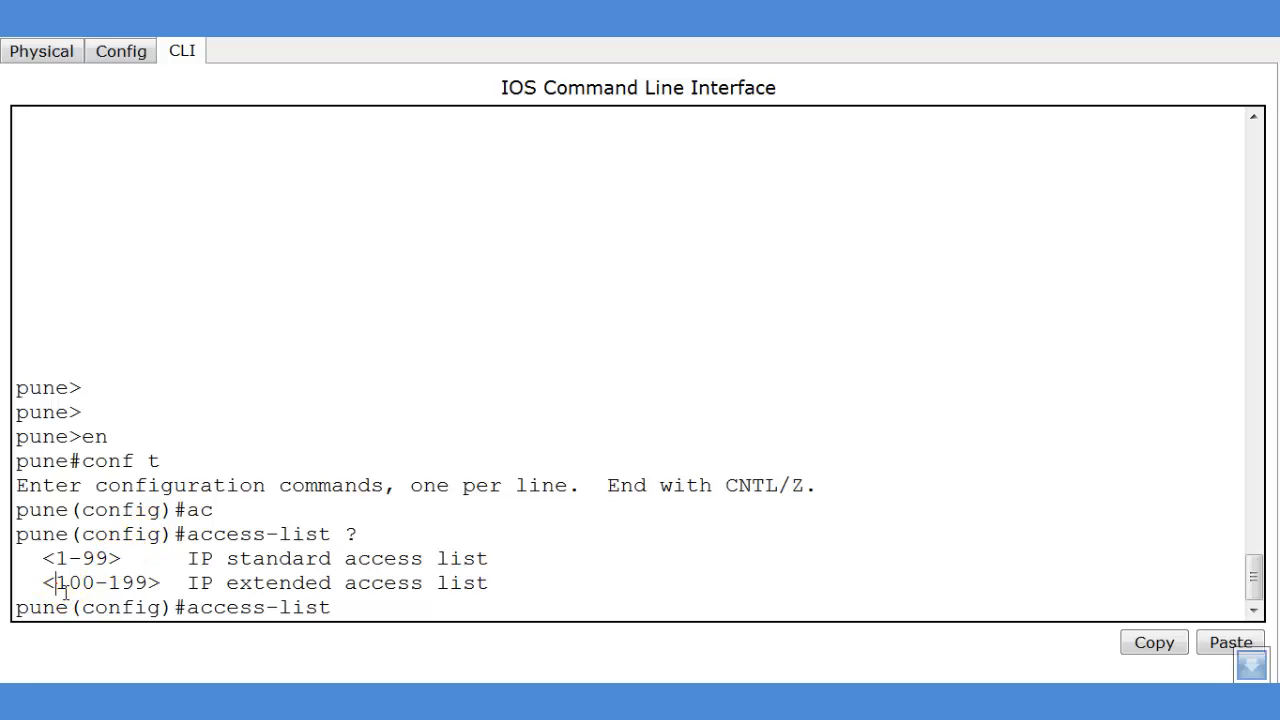
drag(57, 585, 152, 586)
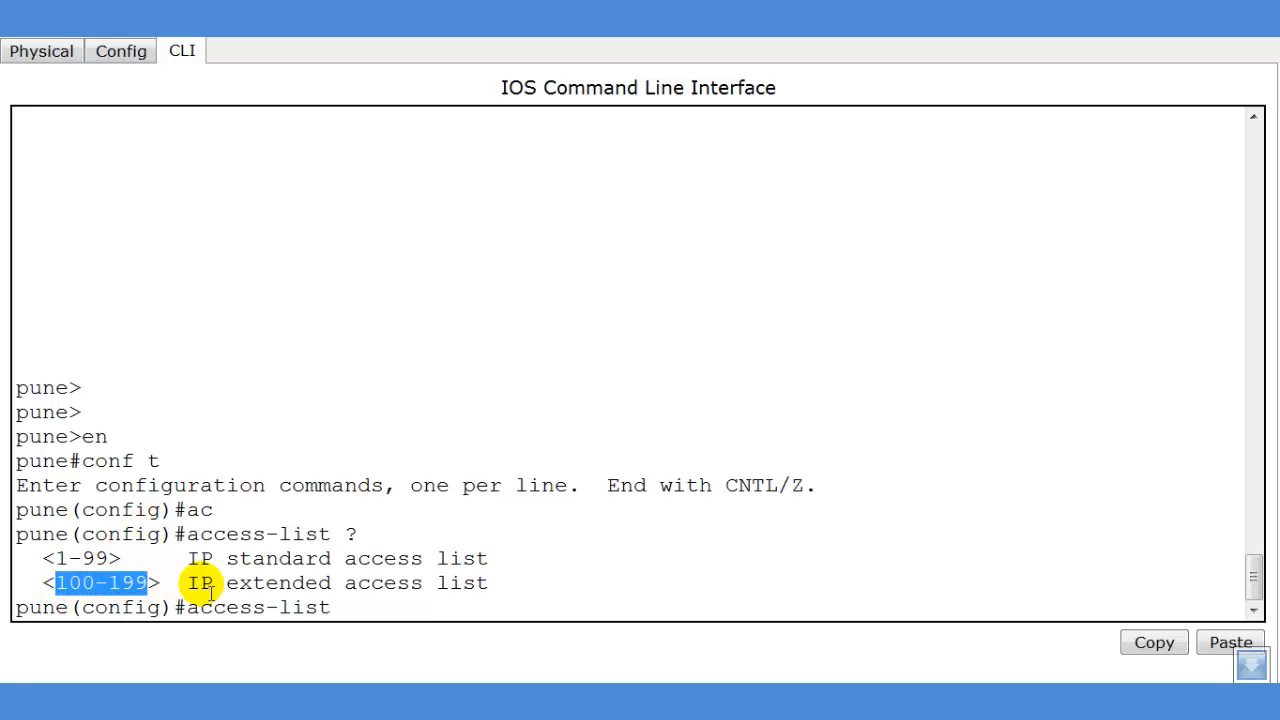
click(345, 612)
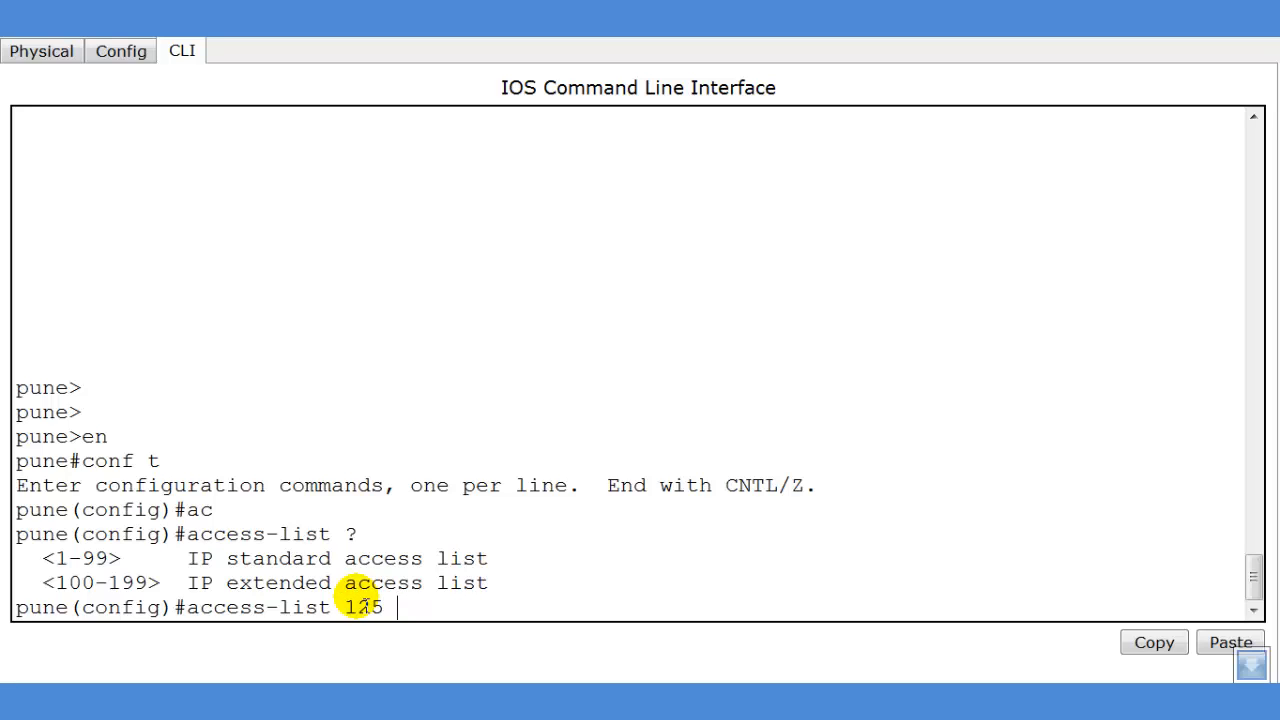
text(125 ?)
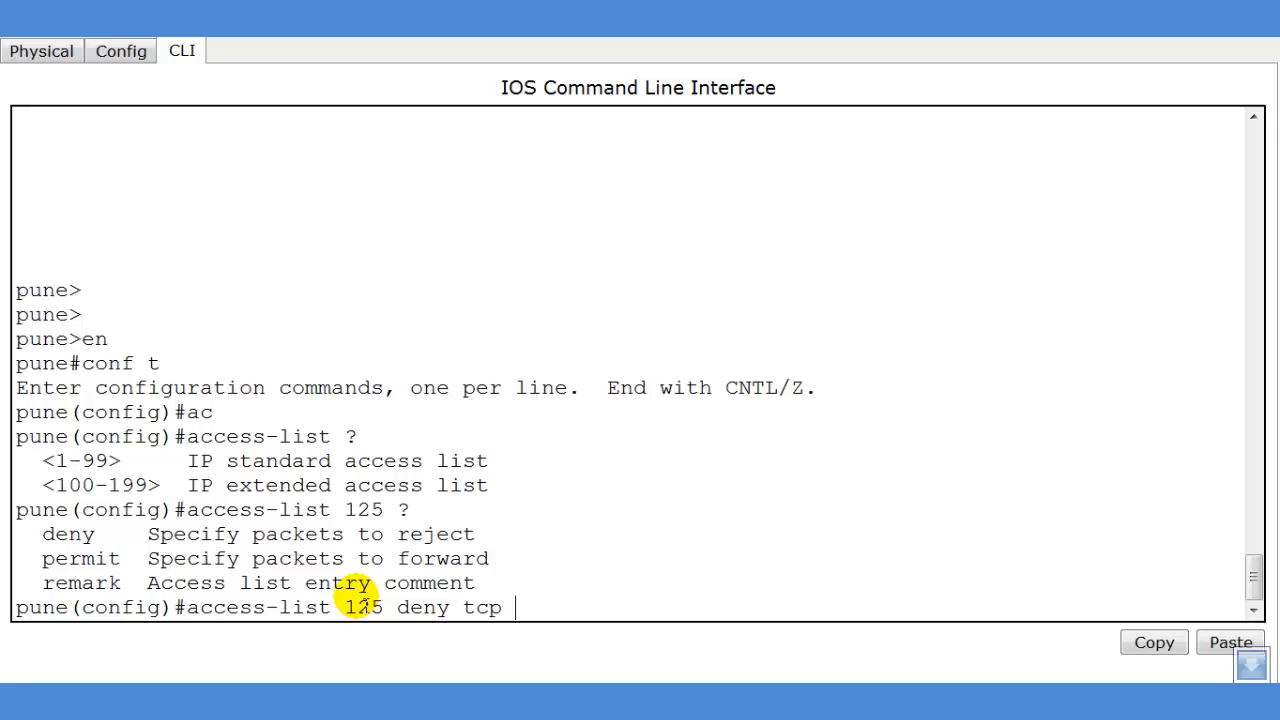
text(?)
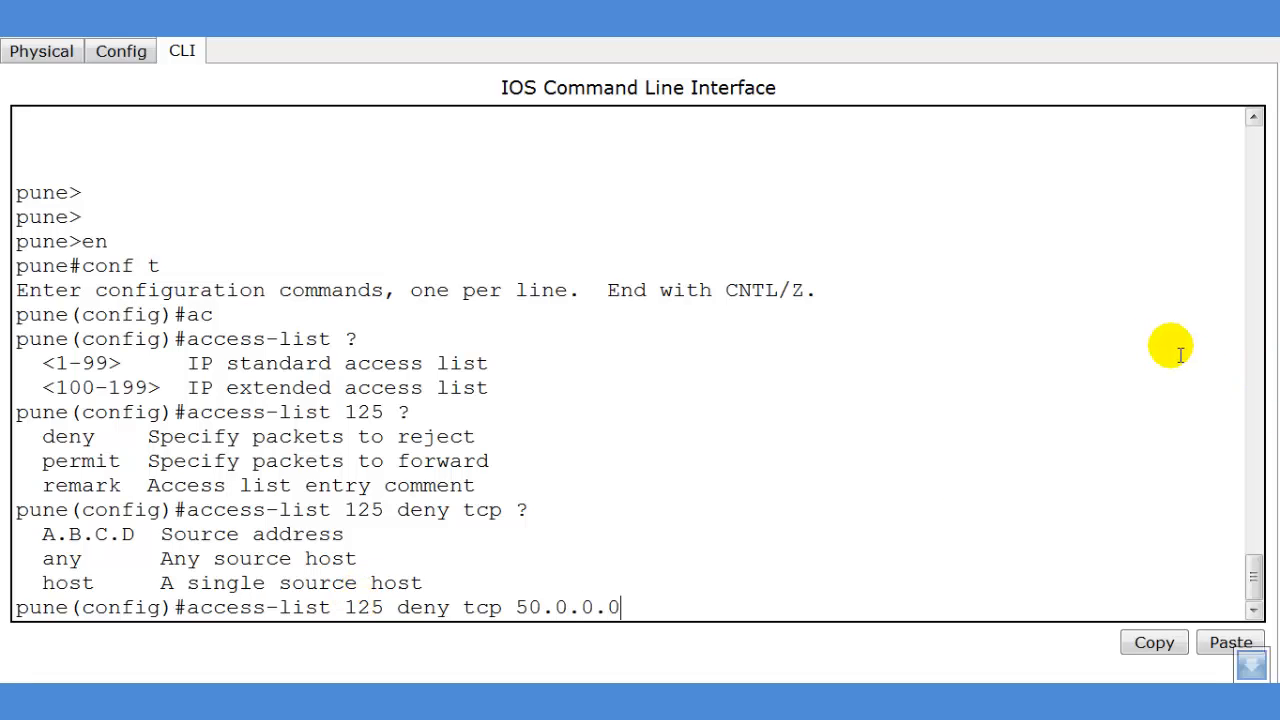
- Check the IP configuration of PC4 in mumbai, and return to the pune router's full-screen command line
click(1240, 18)
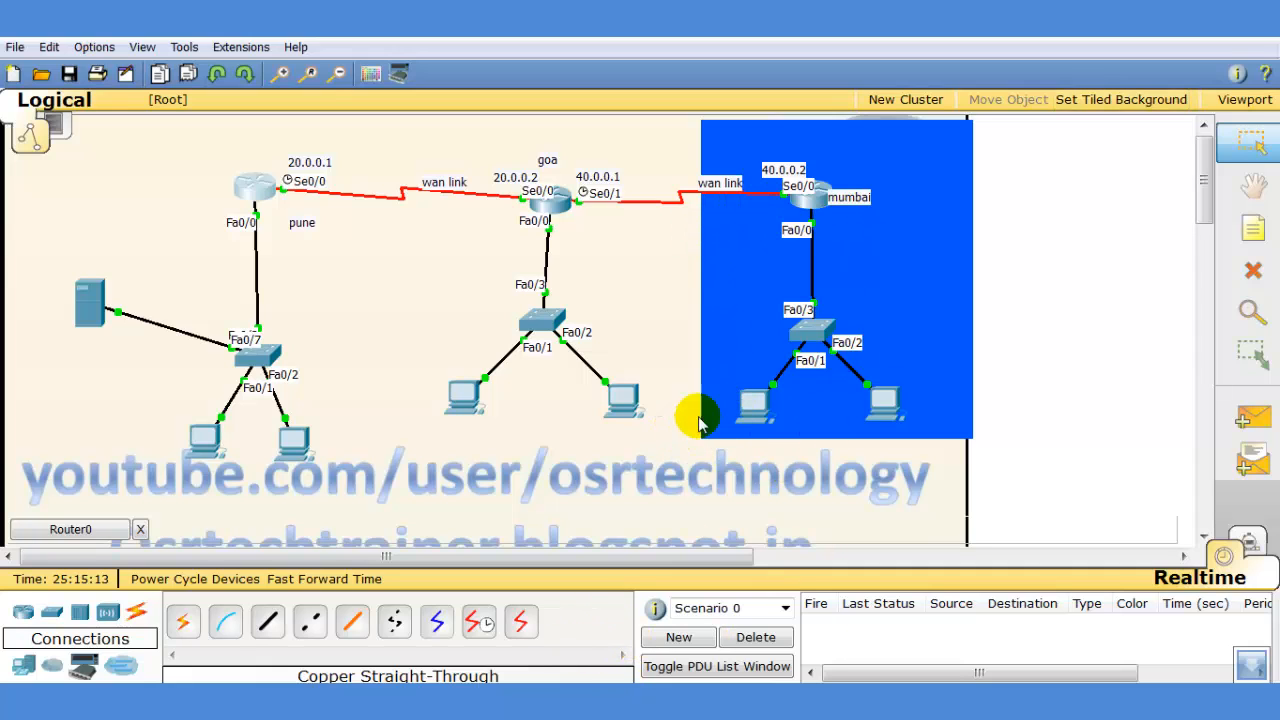
click(752, 405)
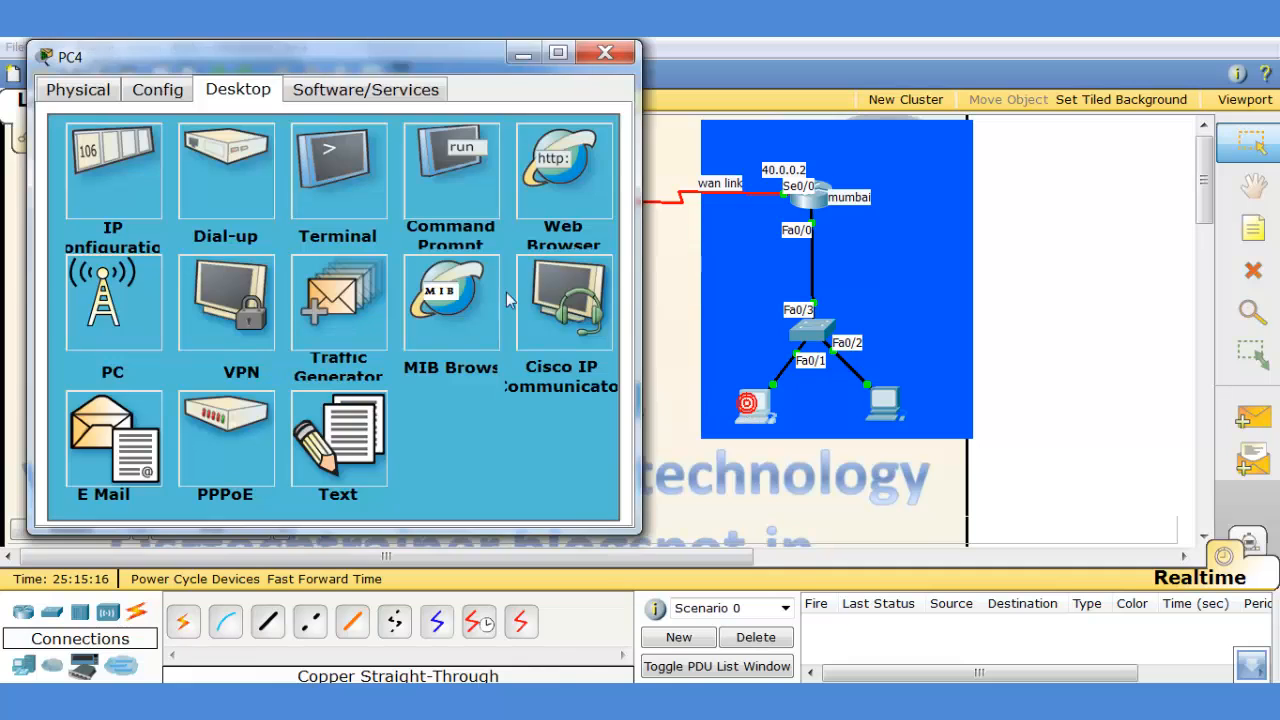
click(118, 165)
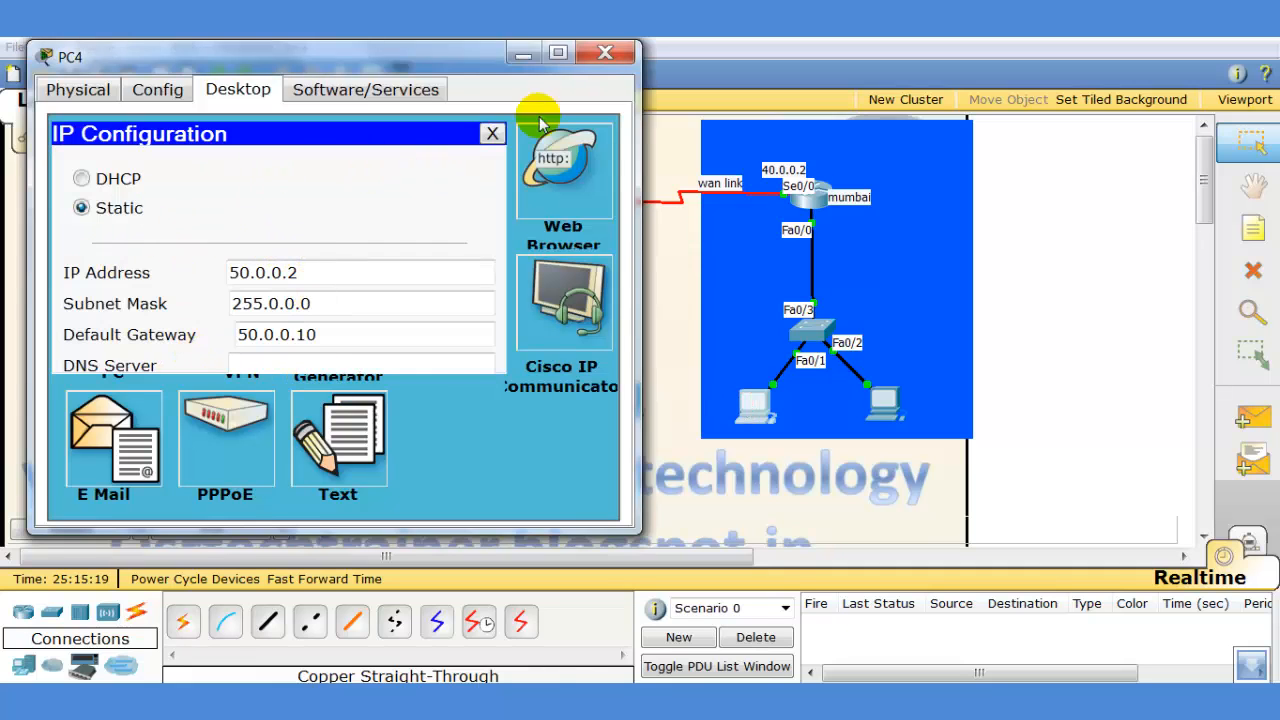
click(605, 53)
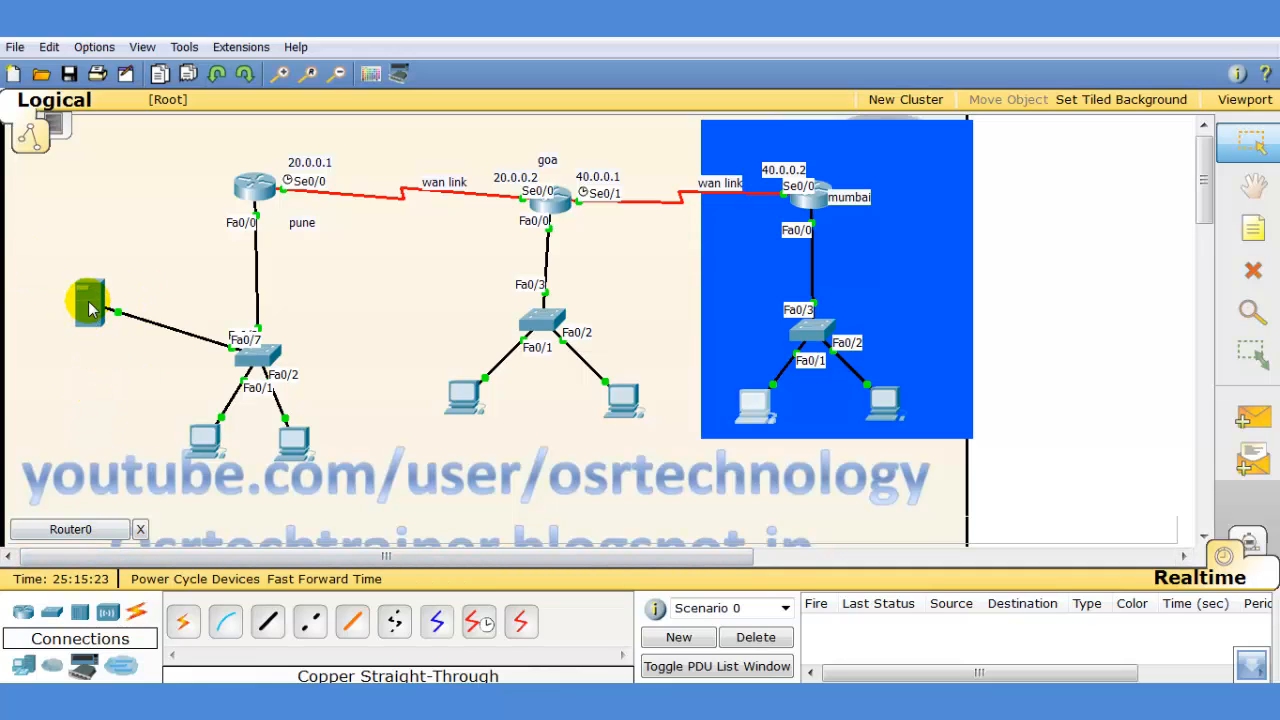
click(252, 186)
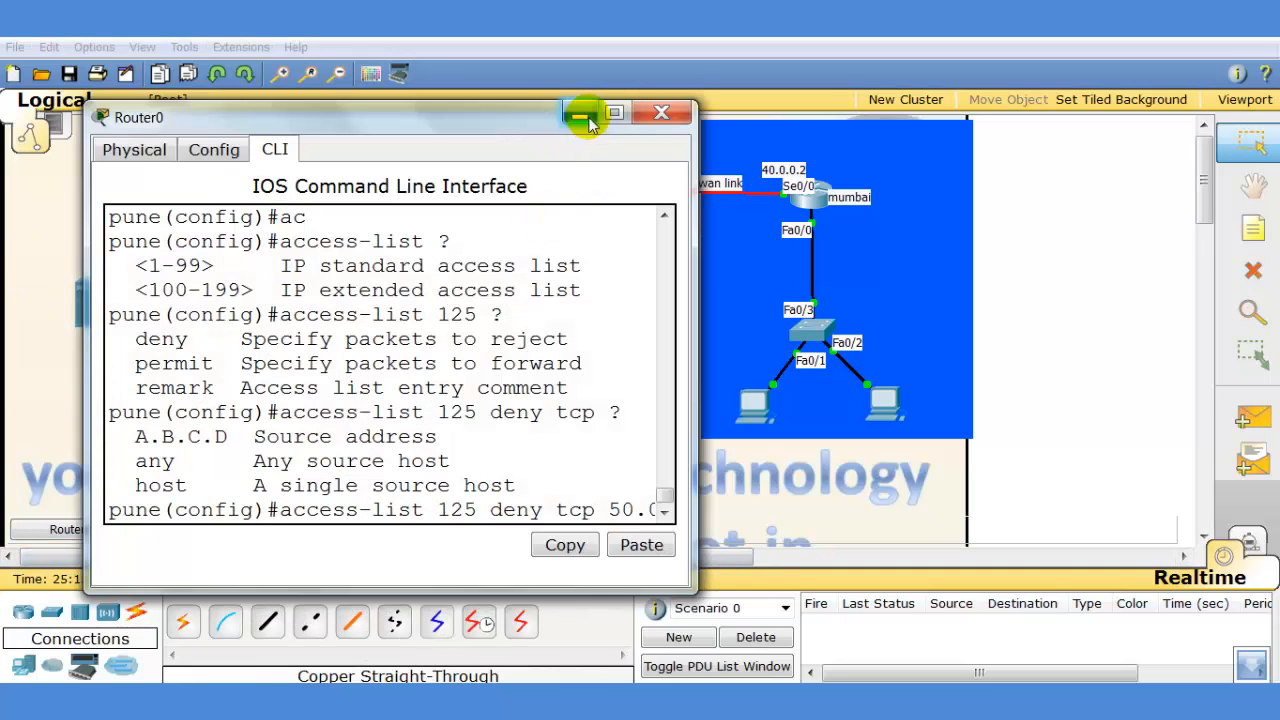
click(614, 113)
- Add wildcard mask 0.255.255.255 to the source network in the unfinished deny entry and compare its octets with the address
click(646, 607)
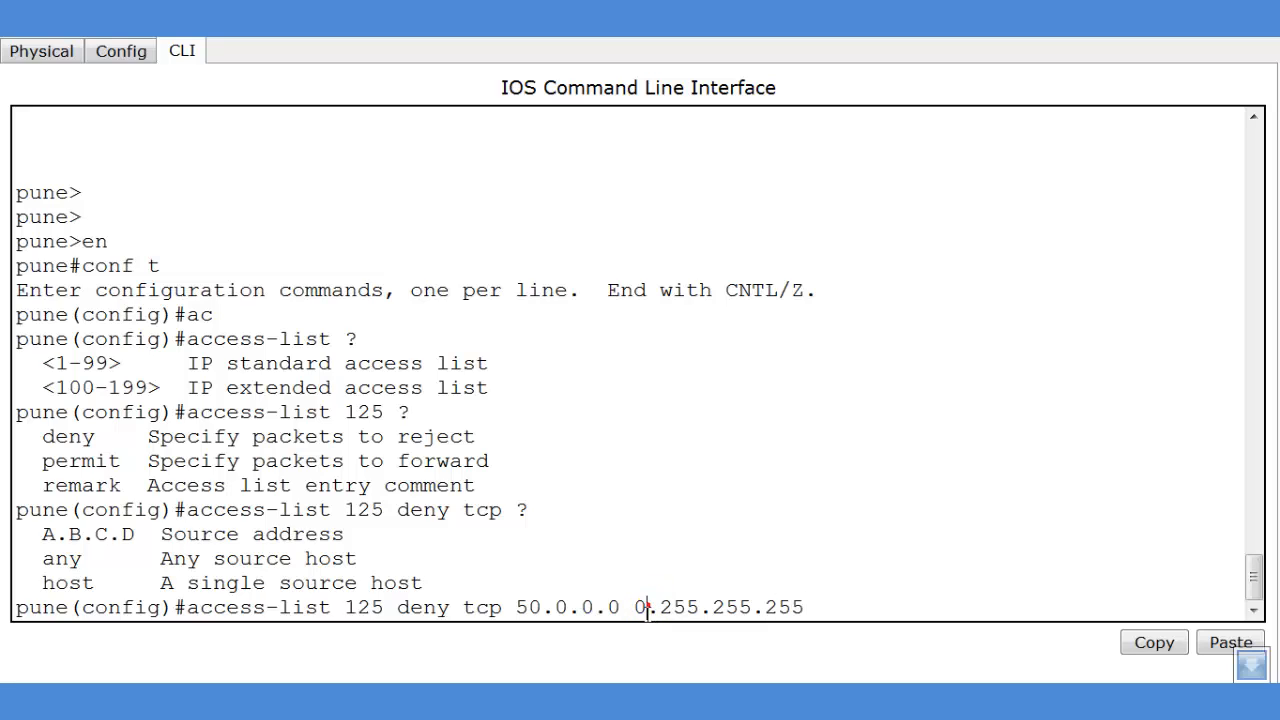
drag(647, 607, 638, 608)
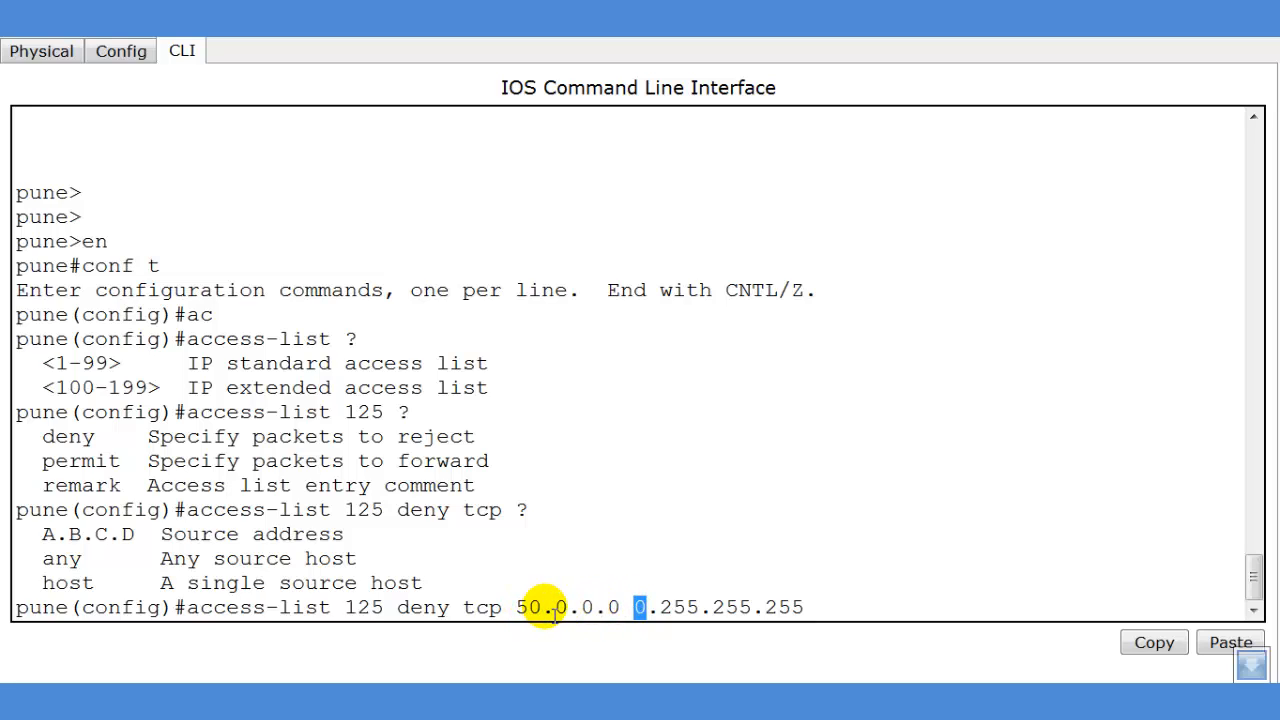
drag(553, 612, 524, 616)
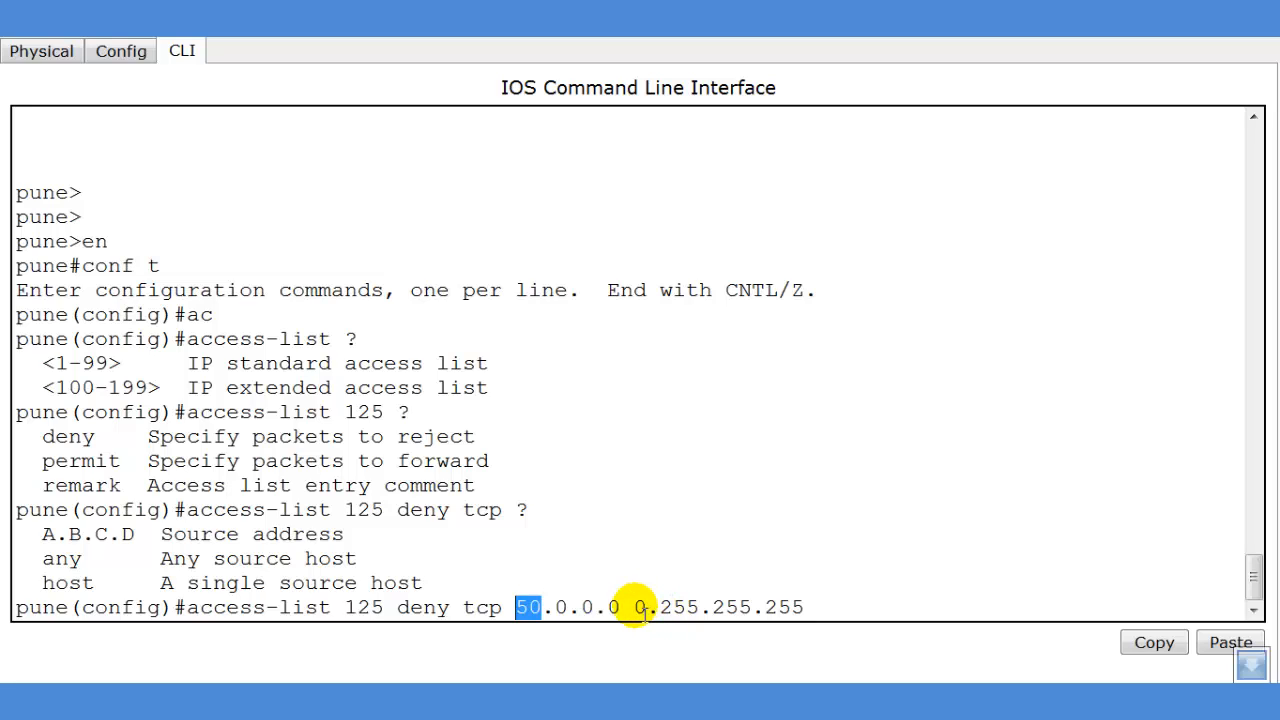
drag(585, 612, 530, 612)
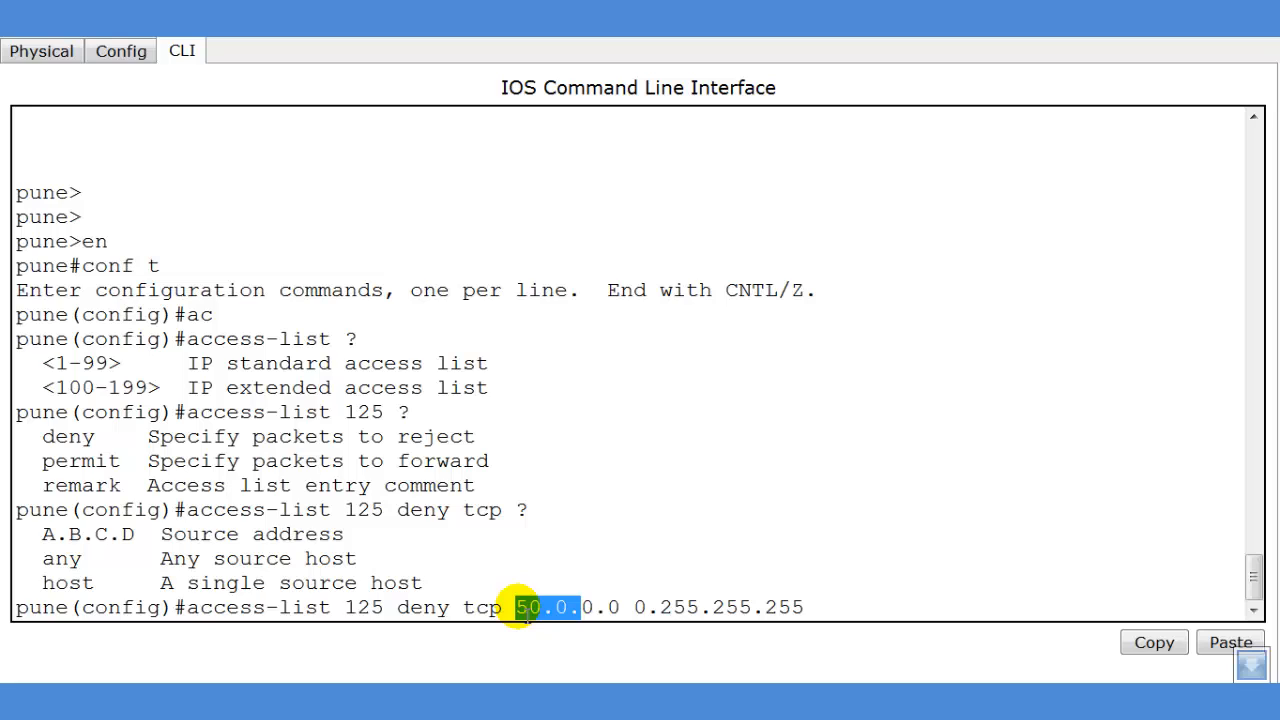
drag(638, 610, 829, 609)
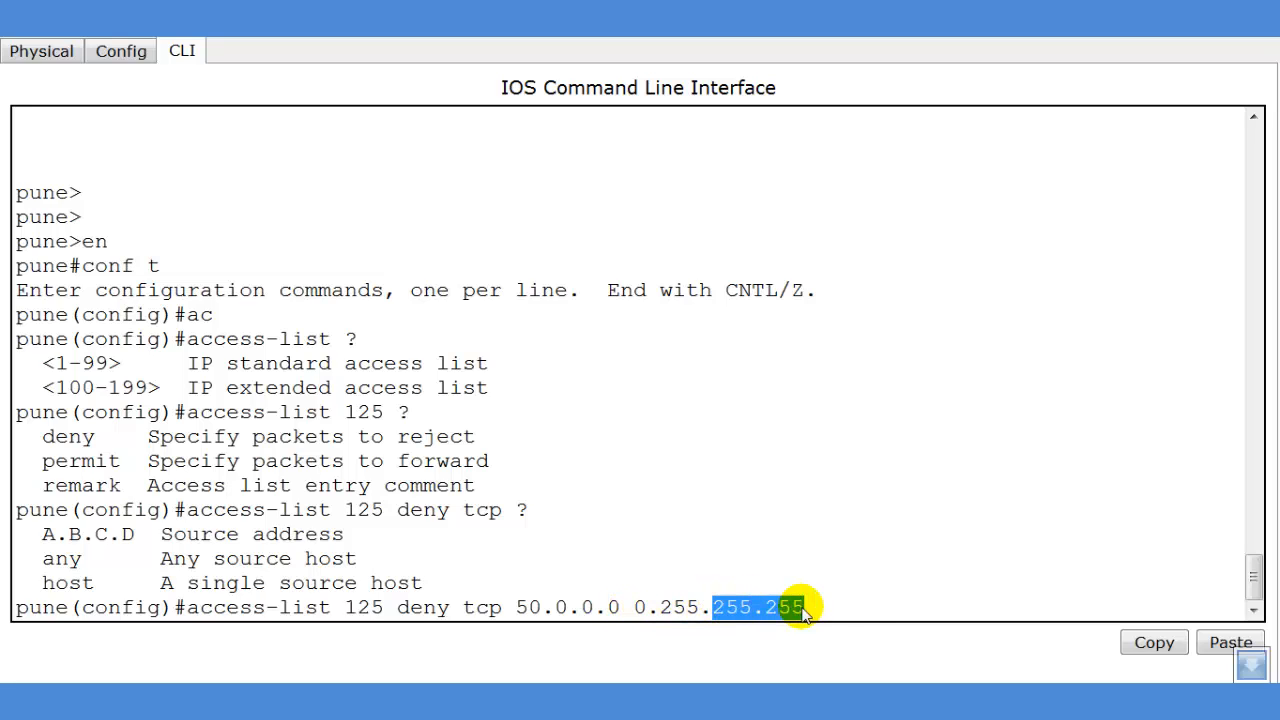
click(850, 617)
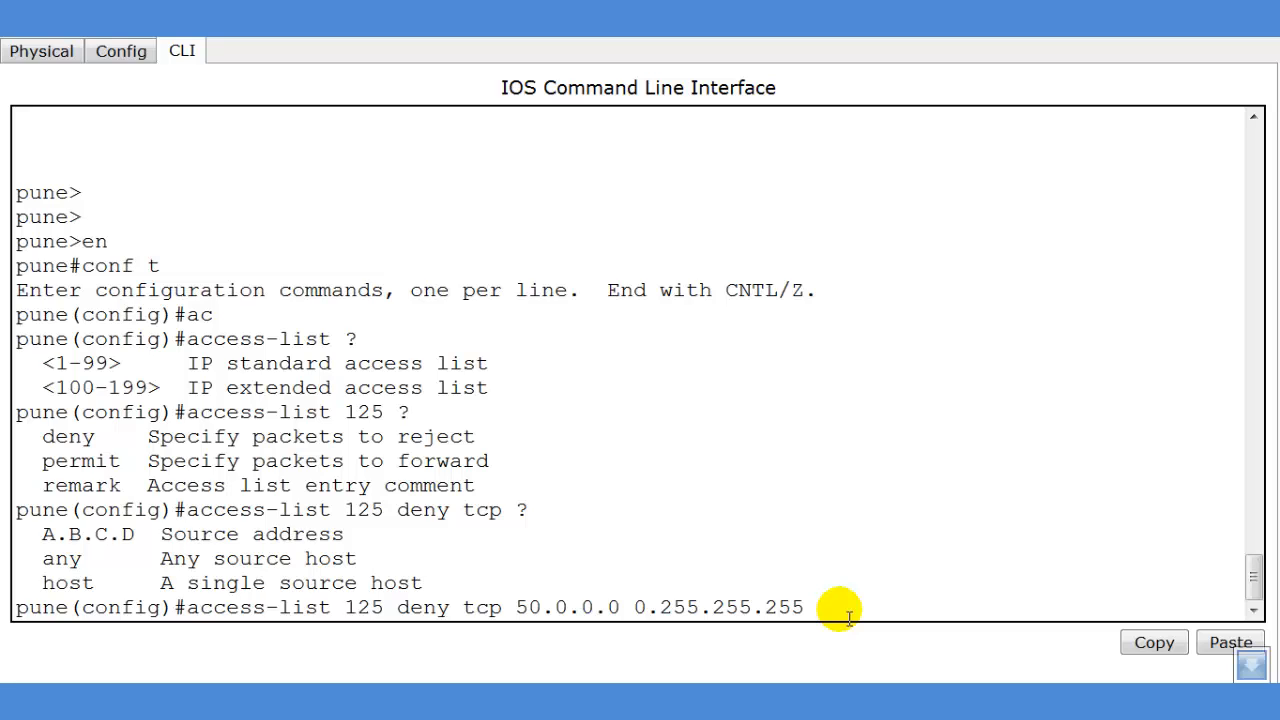
- Complete the deny entry with destination host 10.0.0.7 and eq 80, checking the match and port options, and submit it
text(host 10.0.0.7 ?)
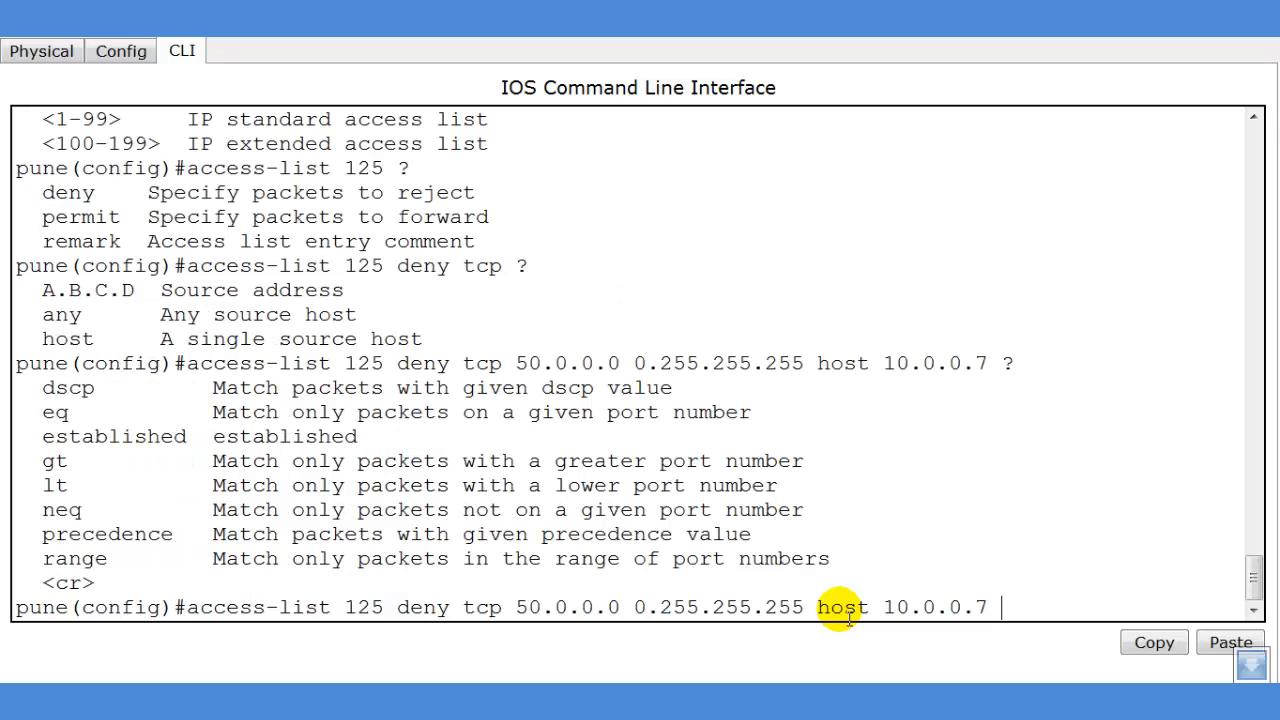
text(eq ?)
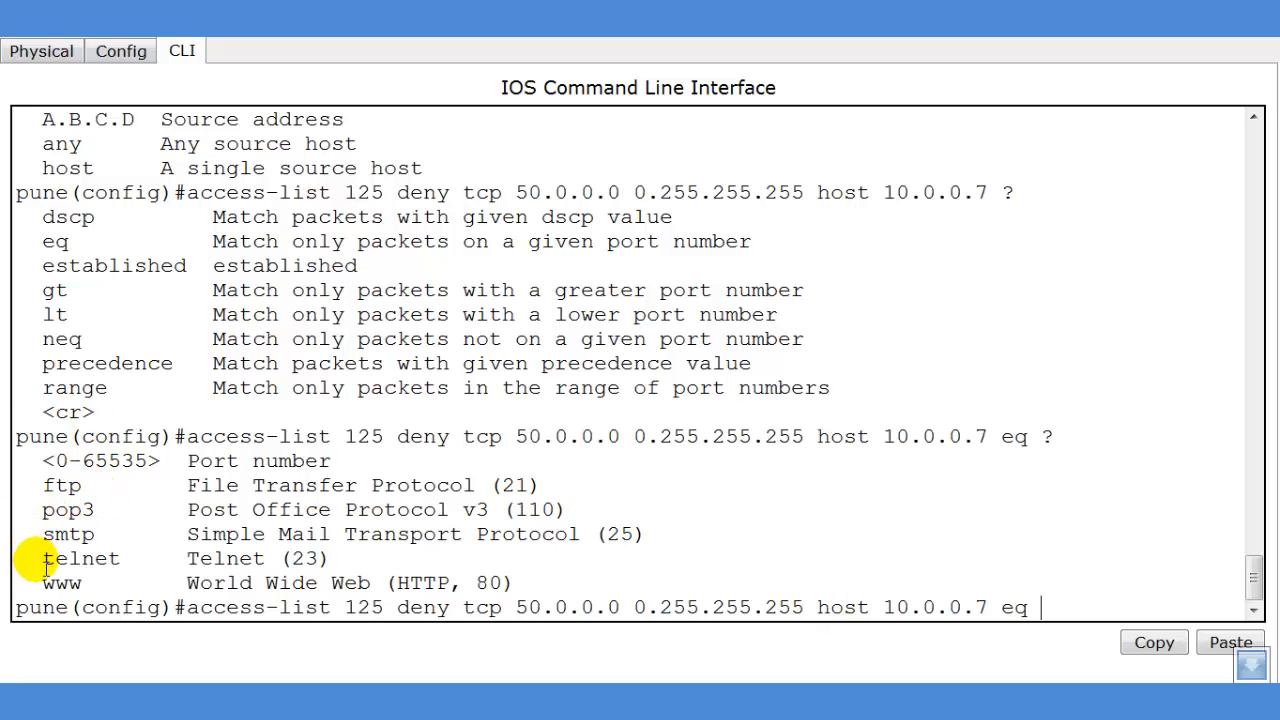
drag(42, 582, 95, 582)
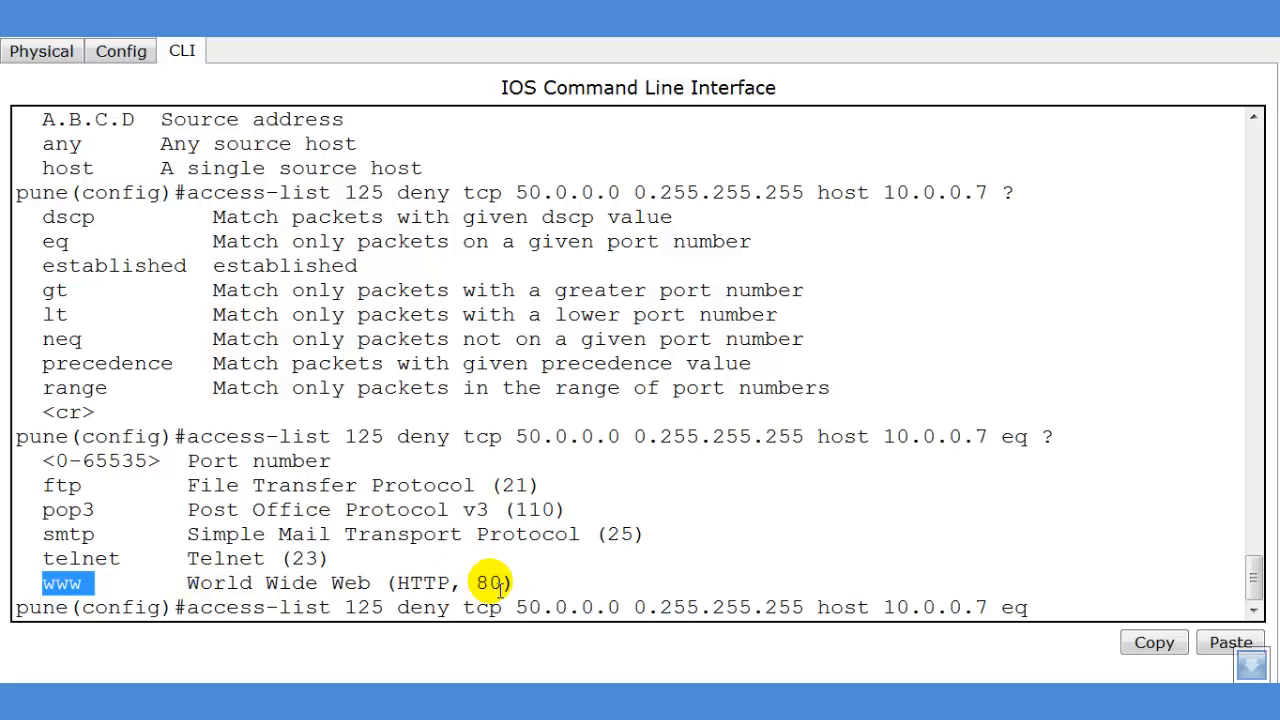
drag(464, 582, 700, 592)
click(1094, 618)
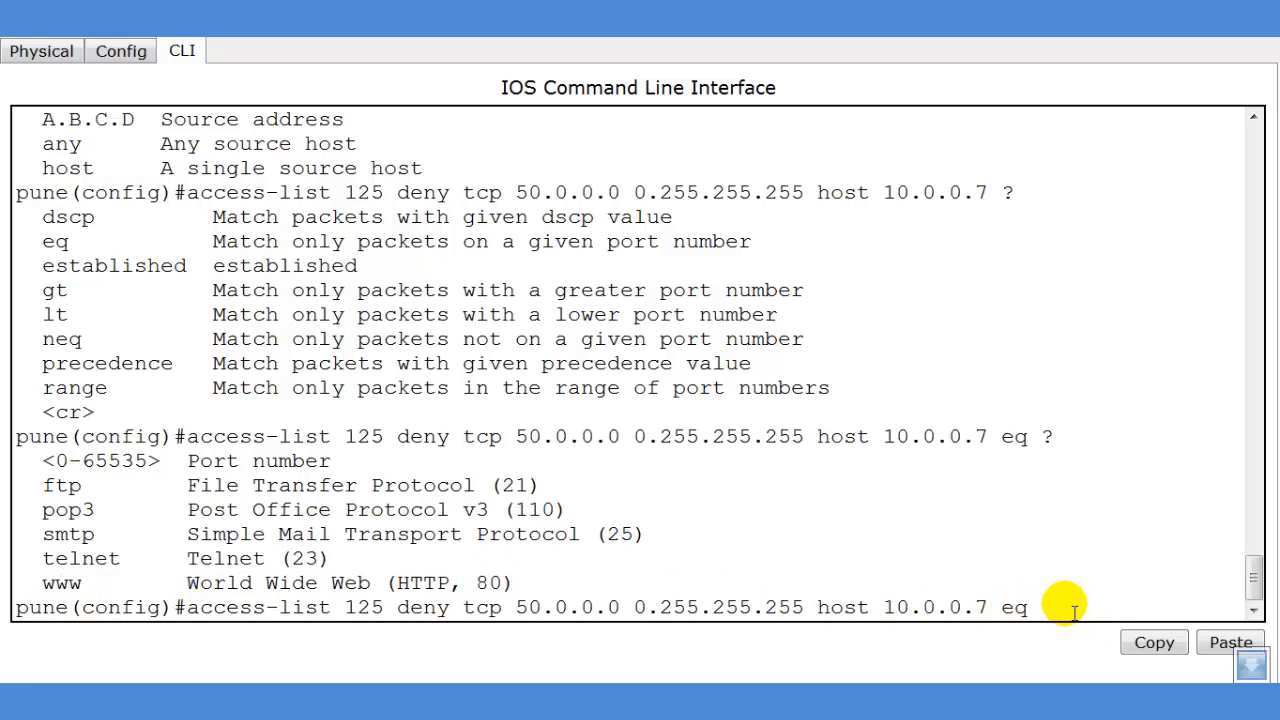
text(8)
text(0)
key(Return)
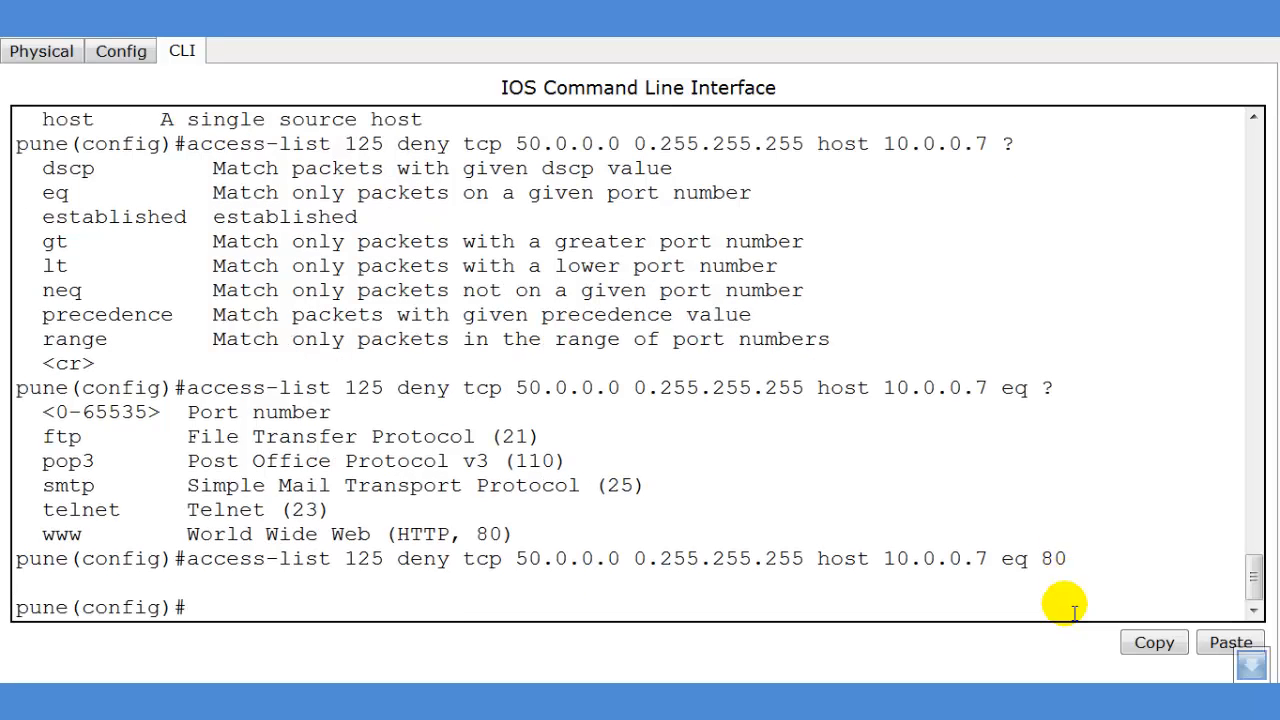
- Add an entry to access list 125 that permits all other IP traffic with permit ip any any
text(acc)
key(Tab)
text(d)
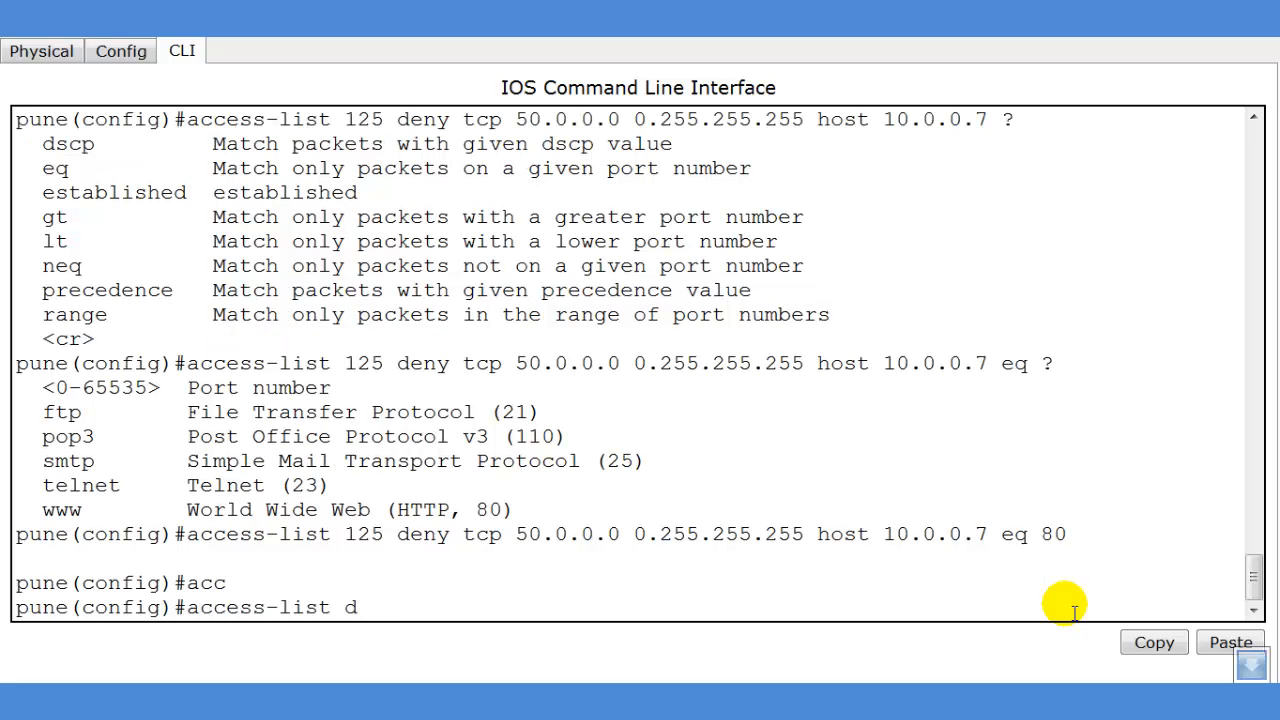
text(e)
key(BackSpace)
key(BackSpace)
text(125 per)
key(Tab)
text(i)
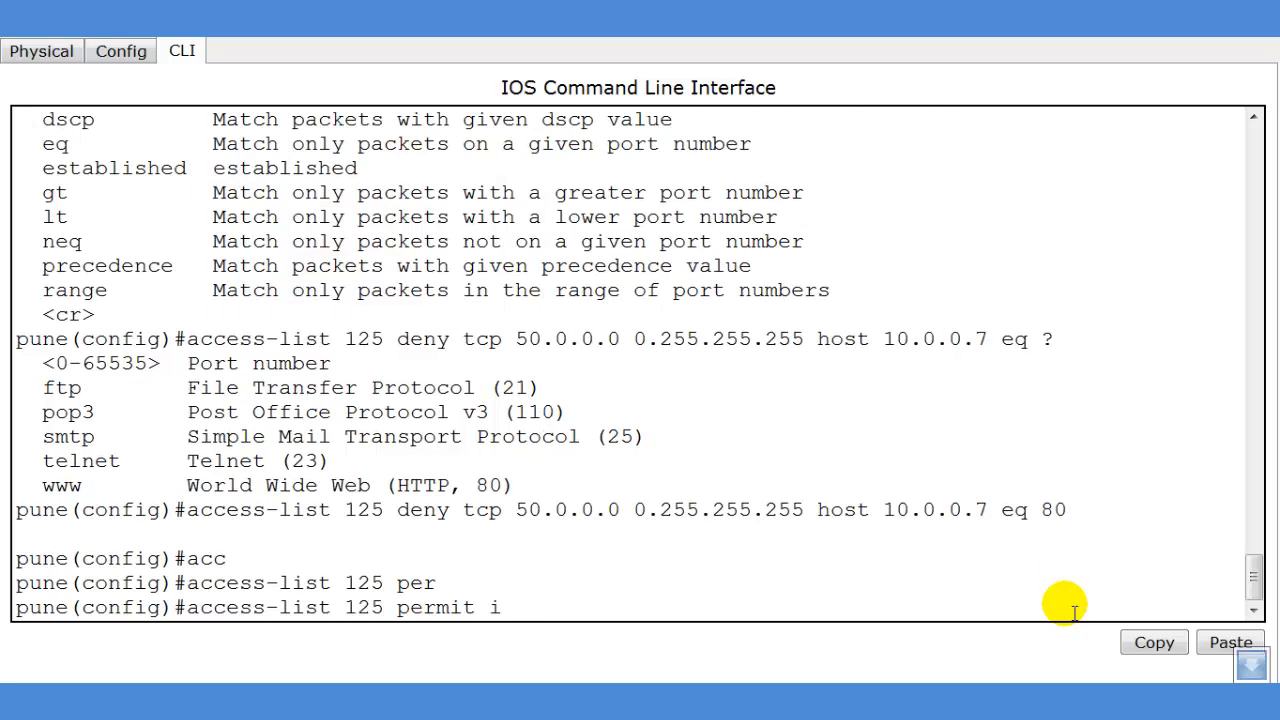
text(p any any)
key(Return)
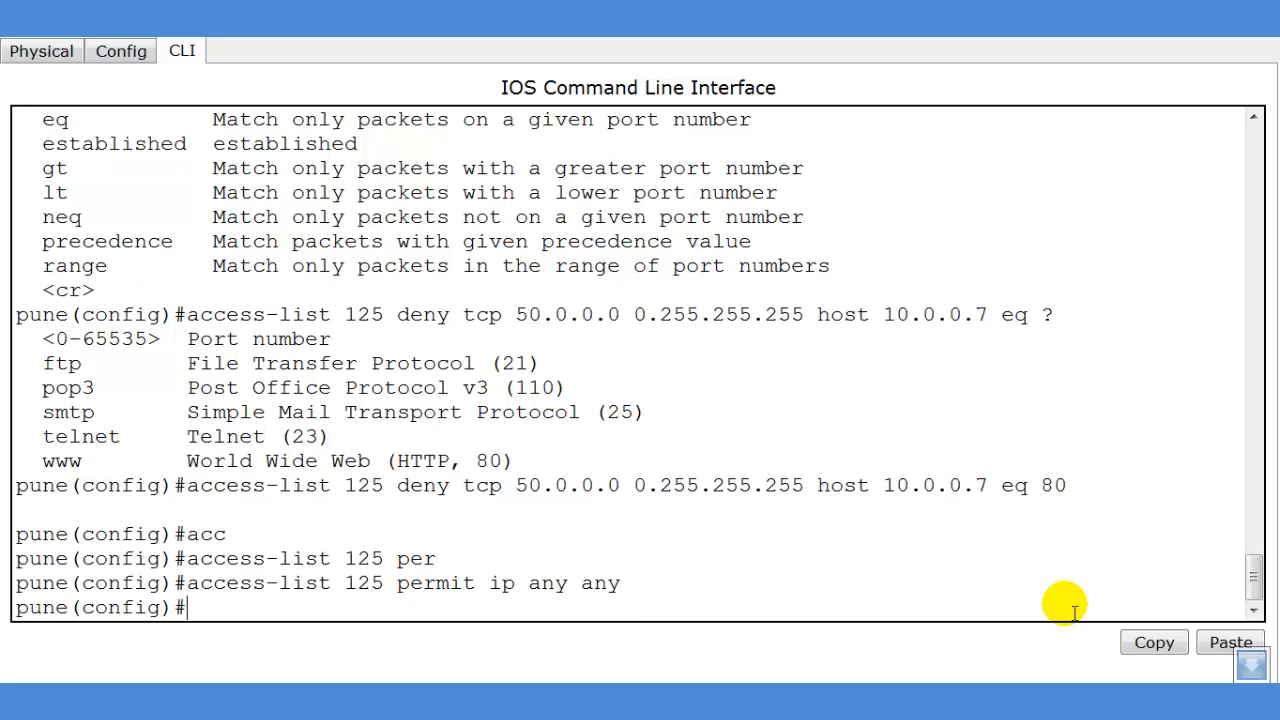
- Apply access list 125 inbound on interface s0/0 with ip access-group 125 in
text(int)
text(s0/0)
key(Return)
text(ip acc)
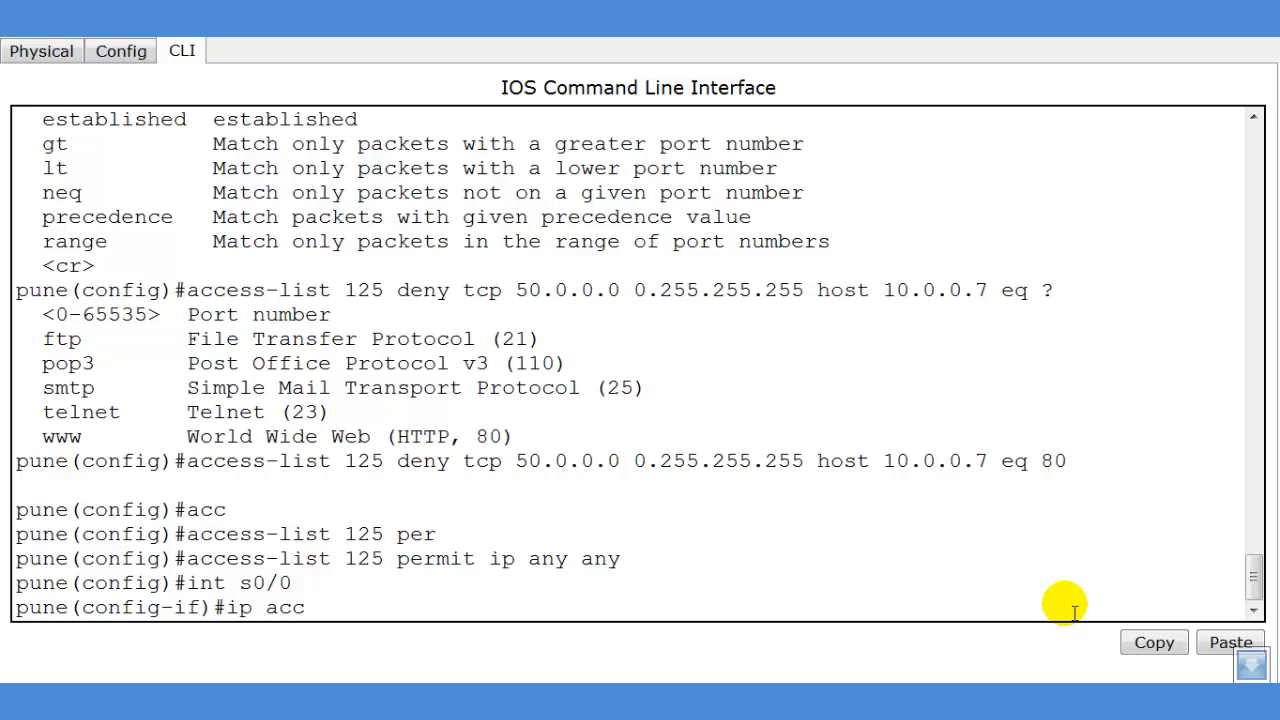
key(Tab)
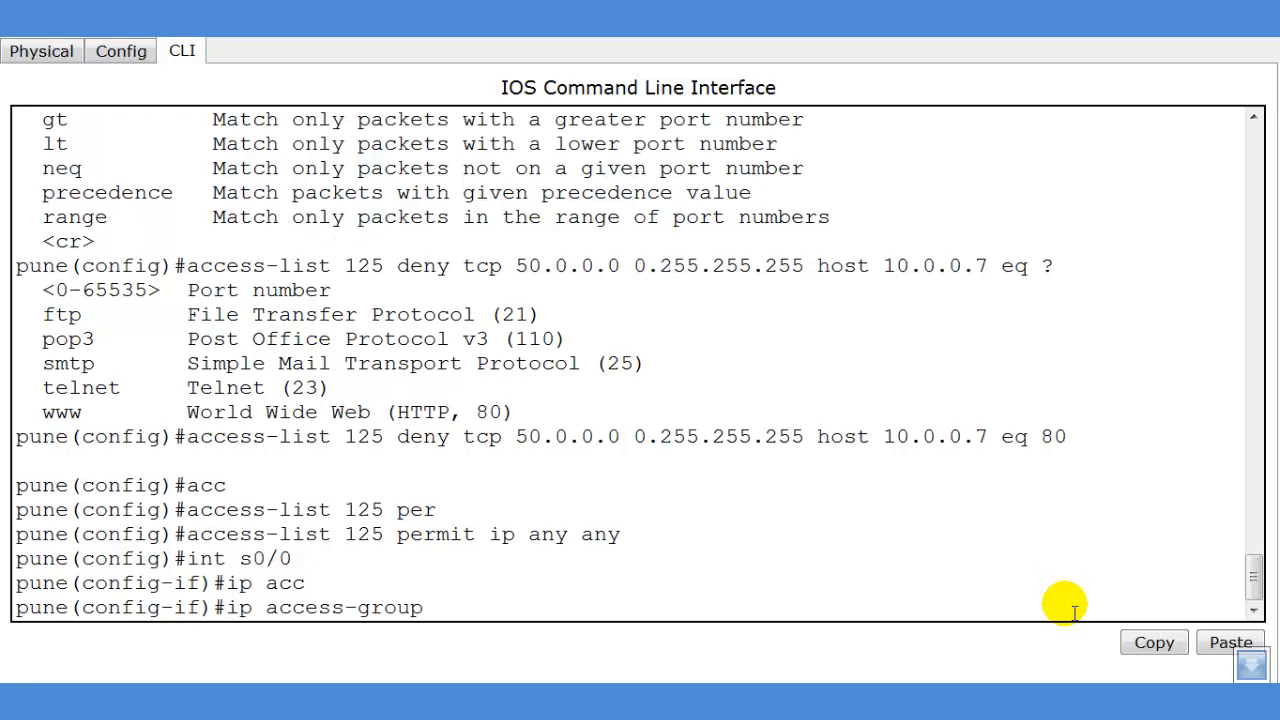
text(s)
key(BackSpace)
text(i)
key(BackSpace)
text(?)
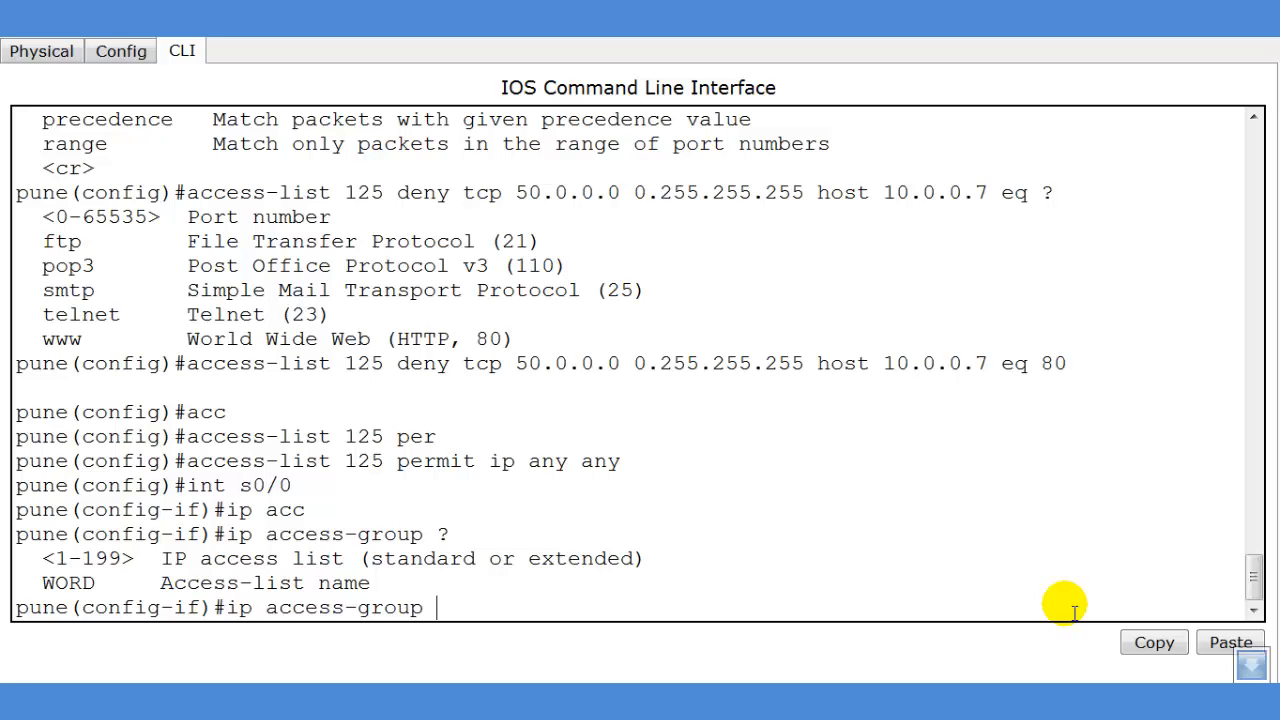
text(125 in)
key(Return)
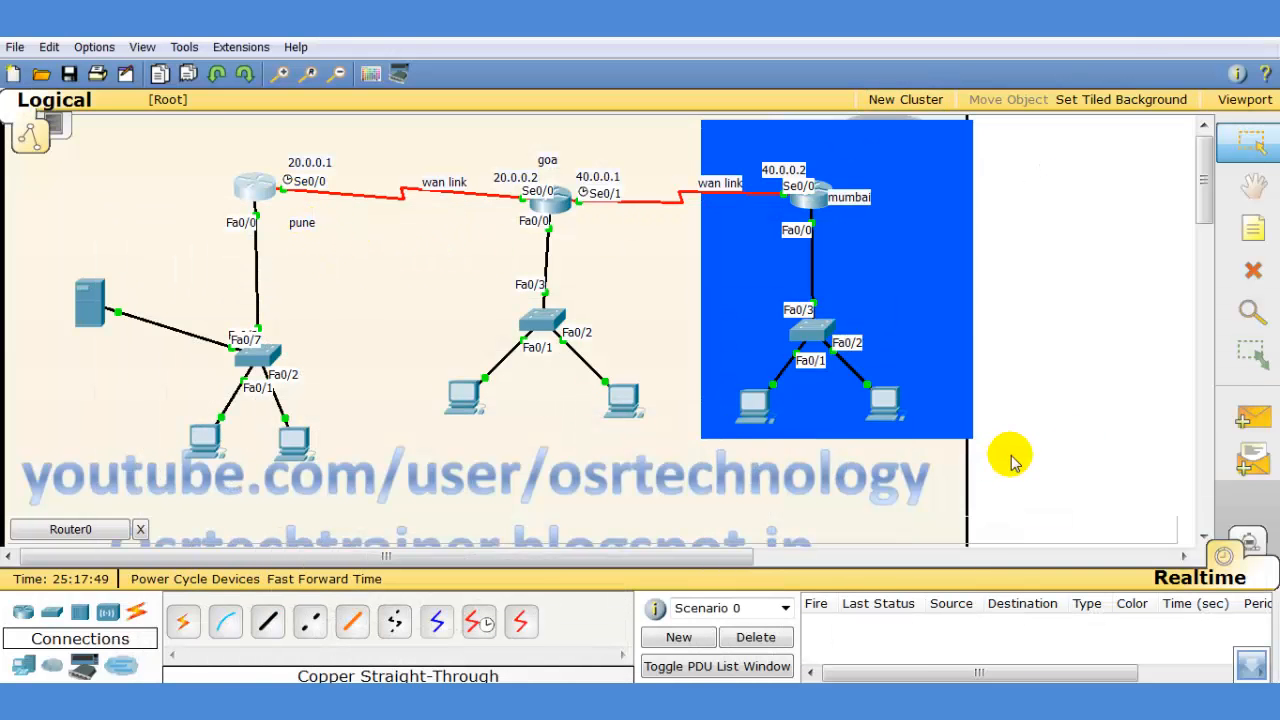
click(1253, 417)
click(757, 400)
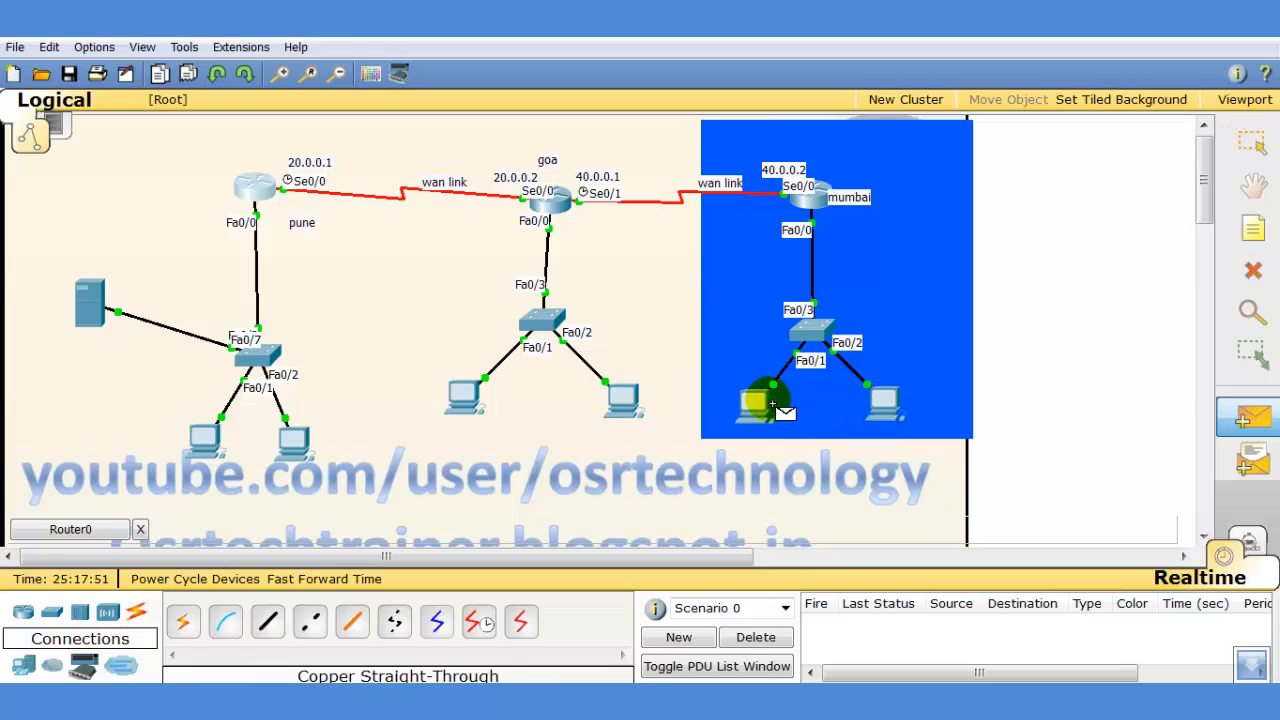
click(805, 222)
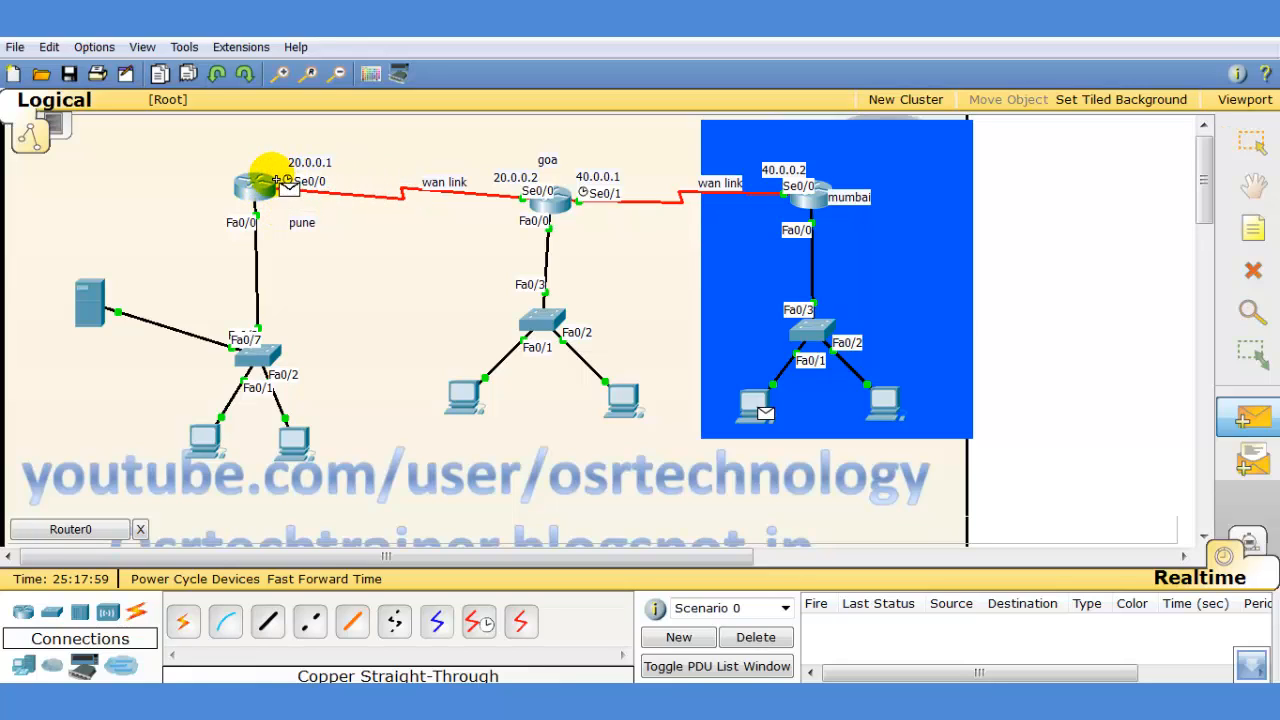
mouse_move(270, 200)
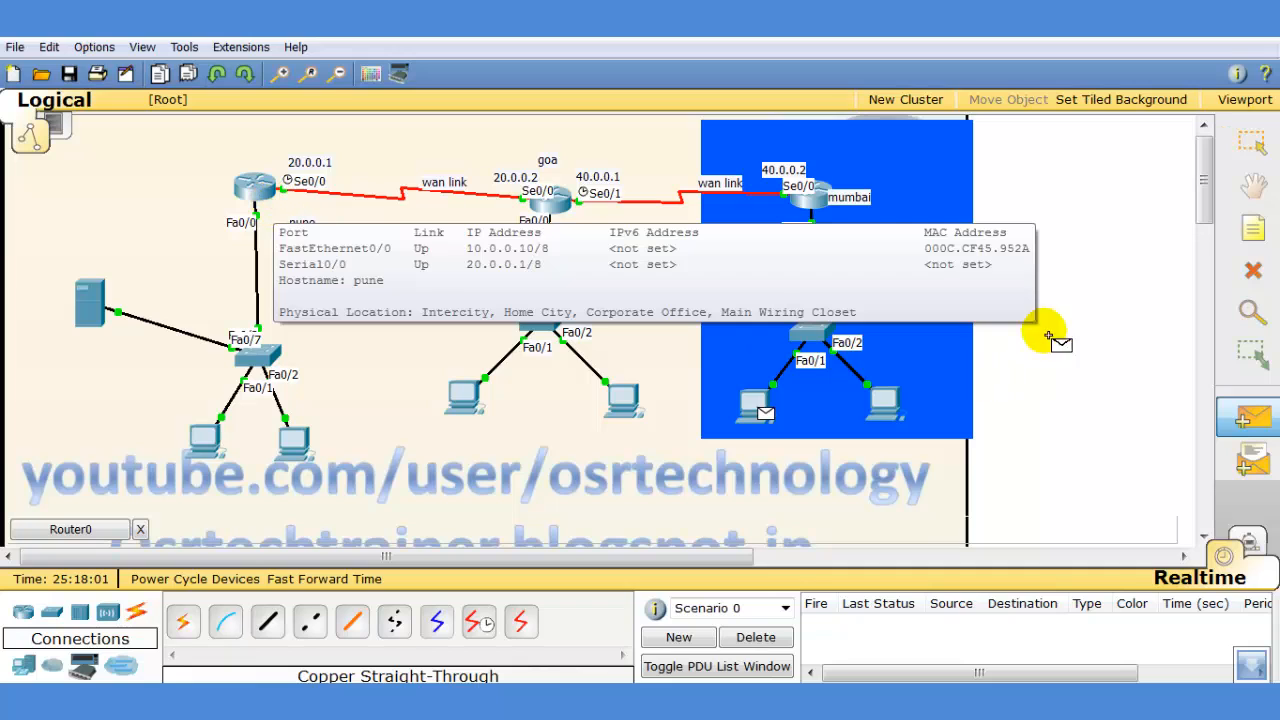
click(1250, 145)
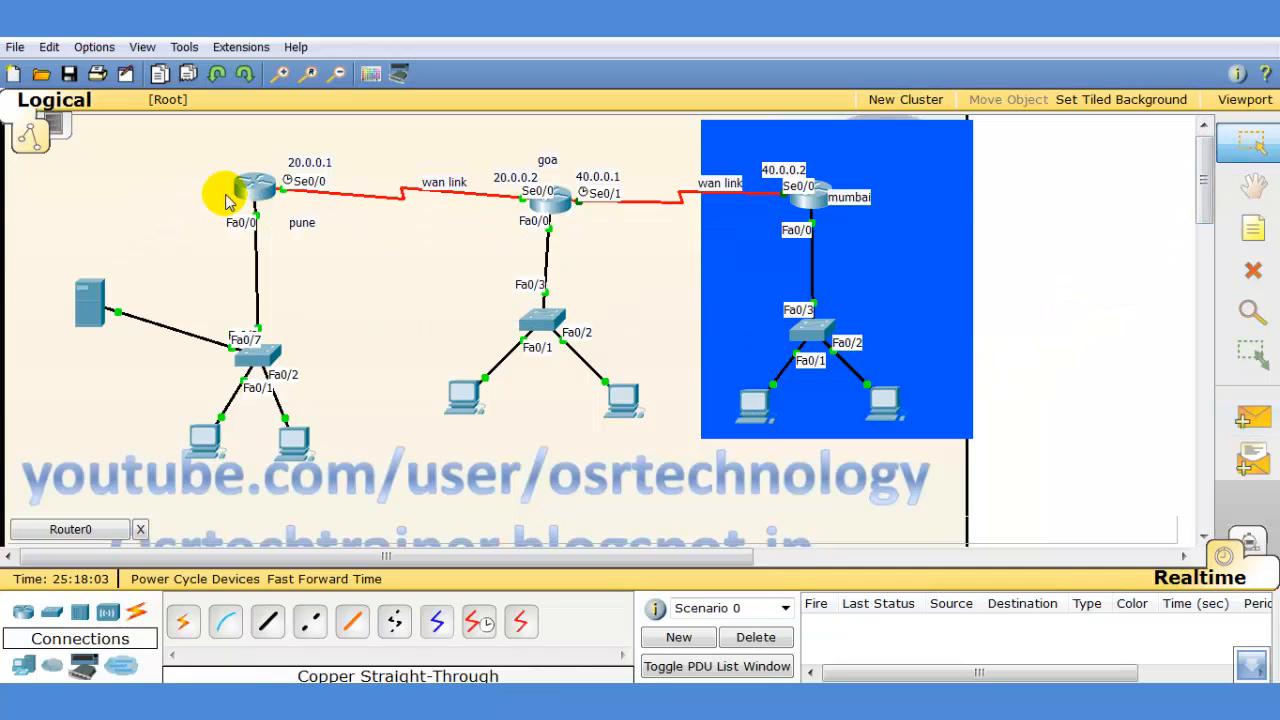
- Show the pune router's running configuration with do sh run and check the access-group setting under interface Serial0/0
click(254, 187)
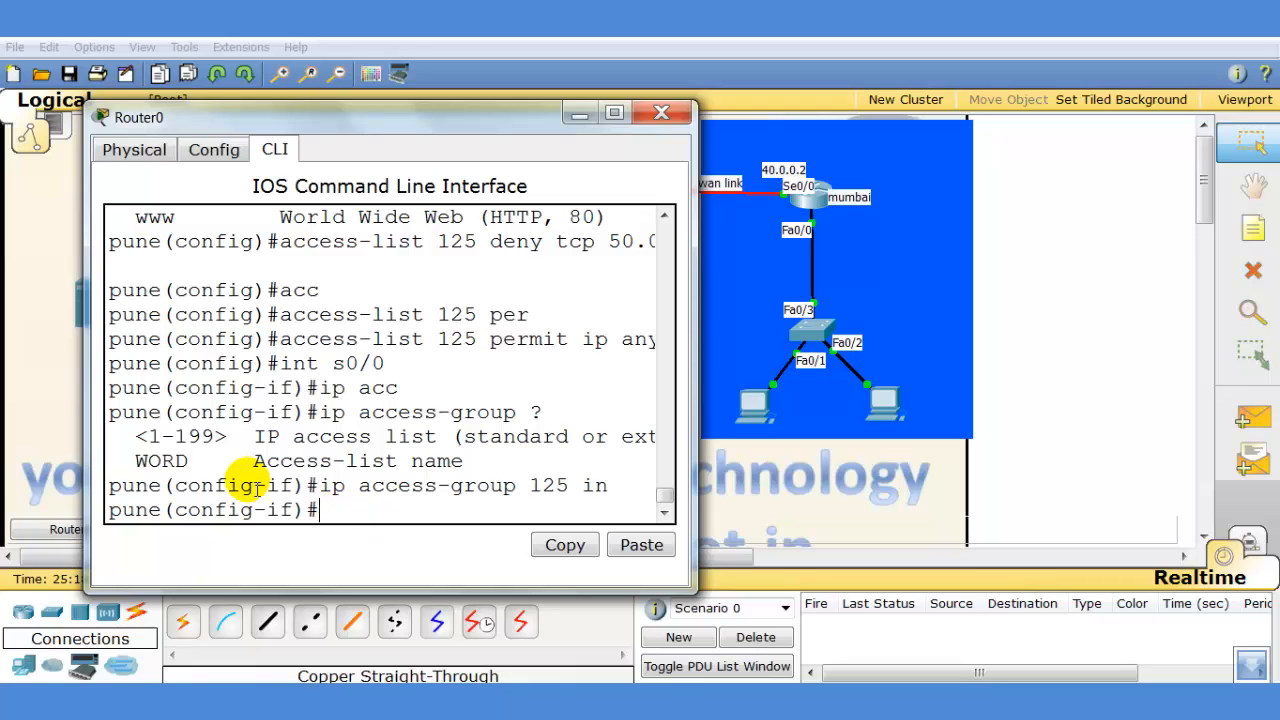
click(613, 114)
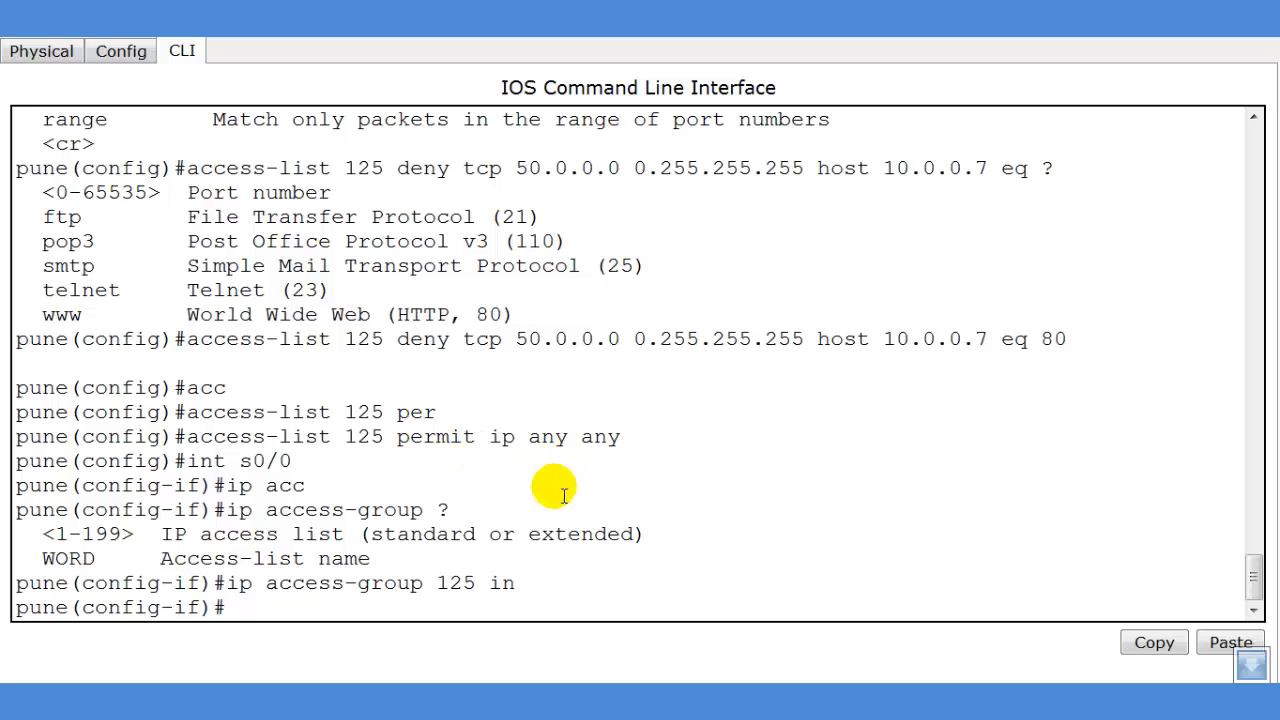
text(do sh )
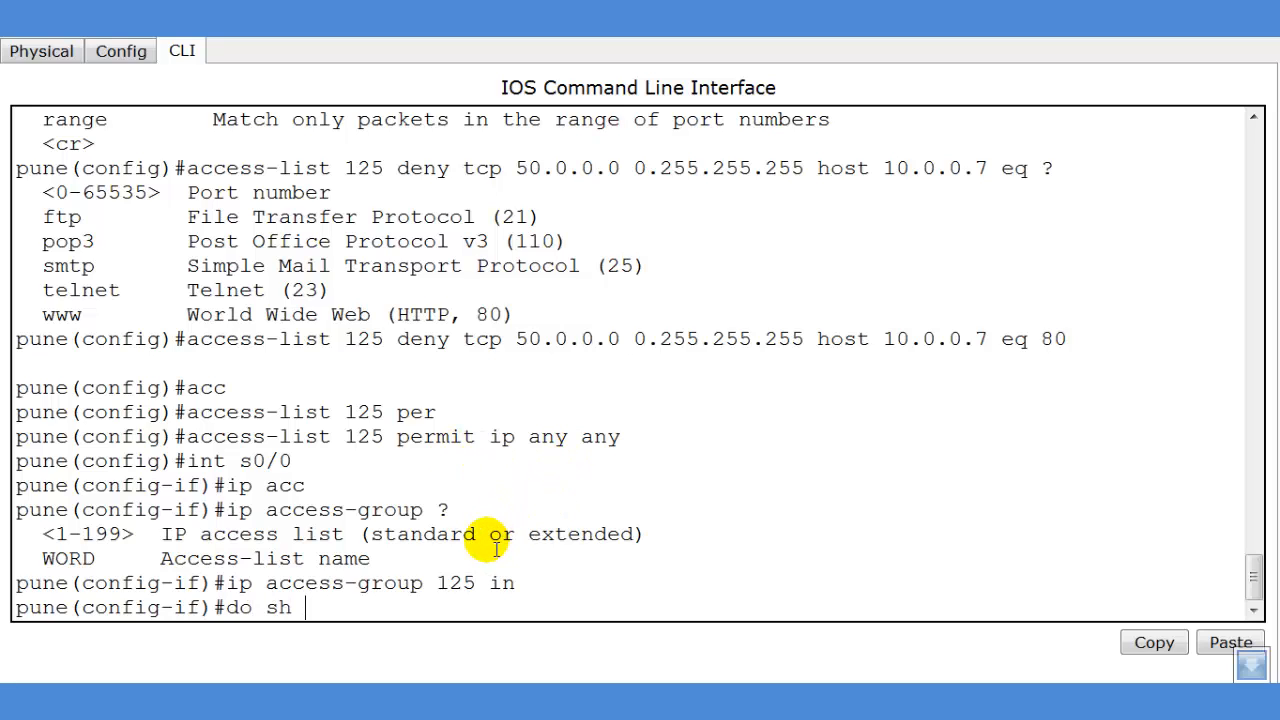
text(run)
key(Return)
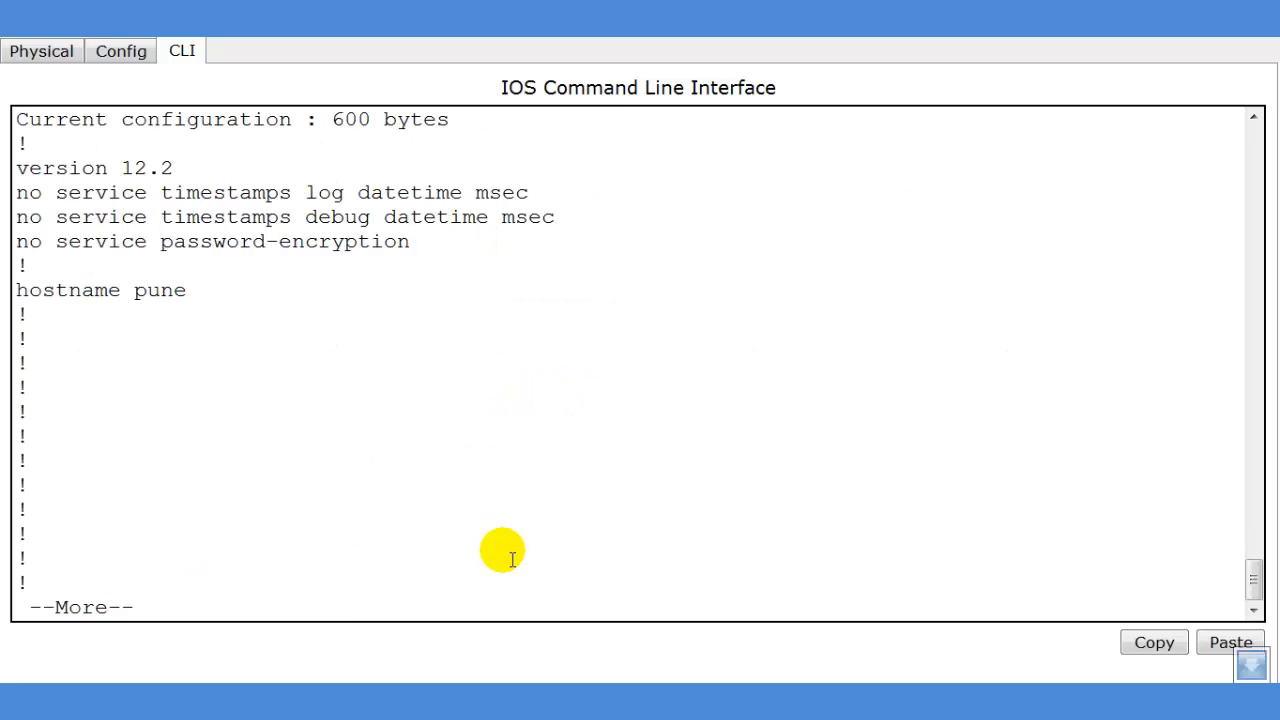
key(space)
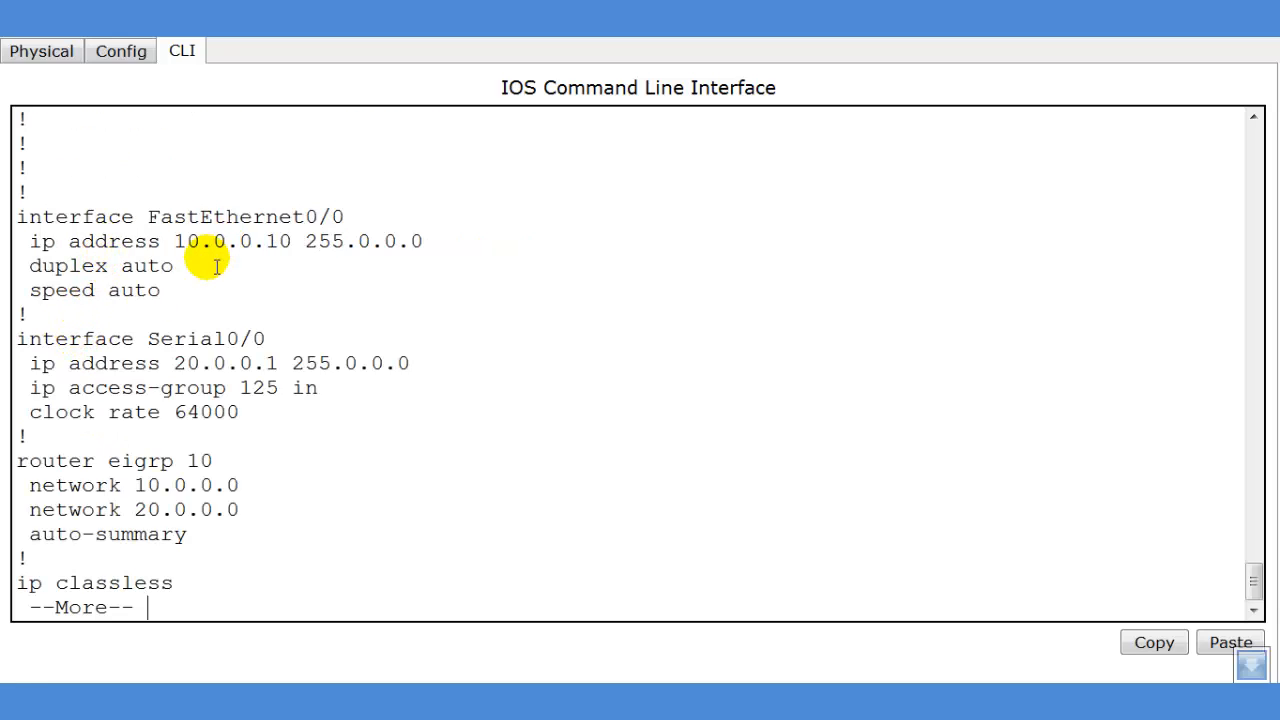
drag(30, 365, 465, 405)
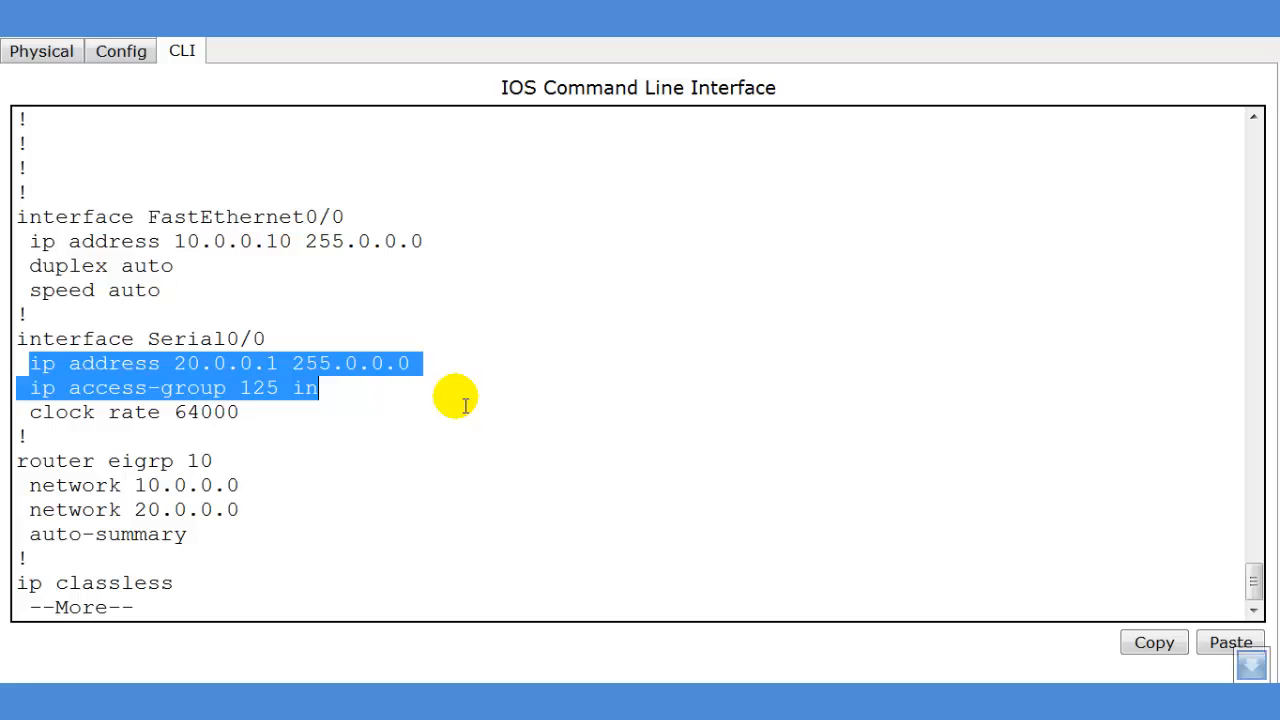
- Page to the end of the running configuration and review the access list 125 entries, including the deny entry's destination and port
key(space)
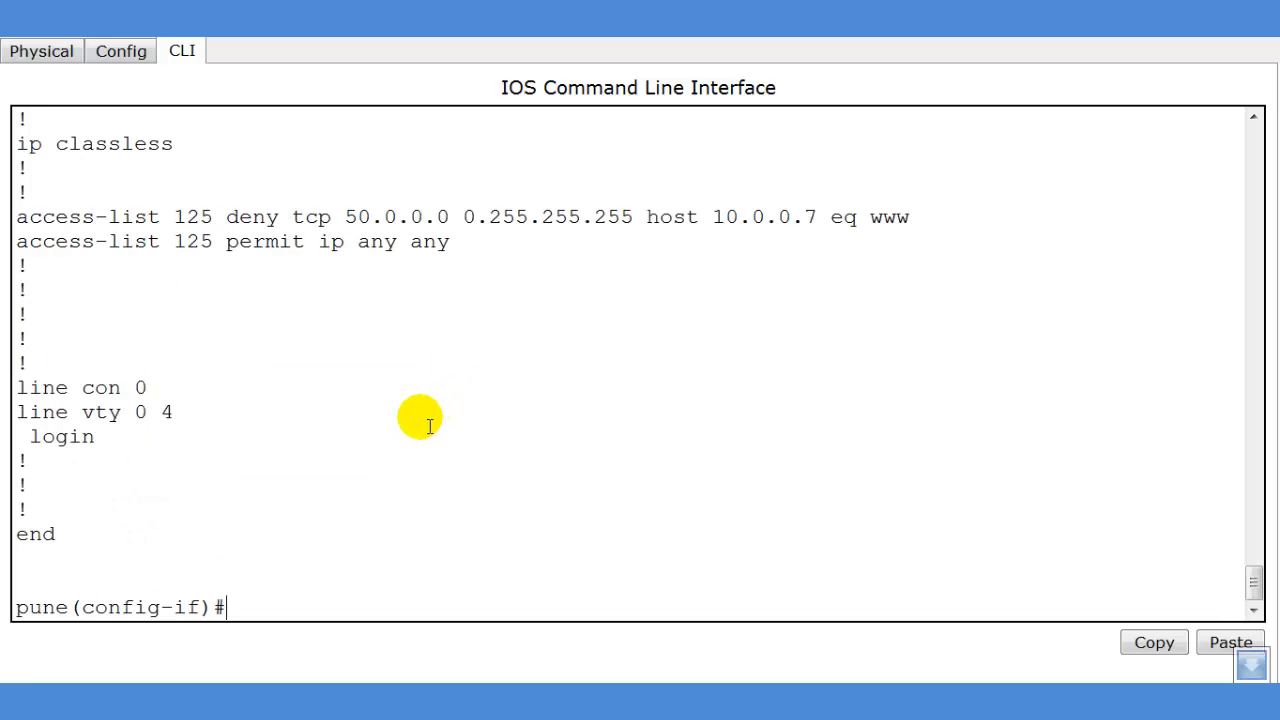
drag(14, 217, 1028, 268)
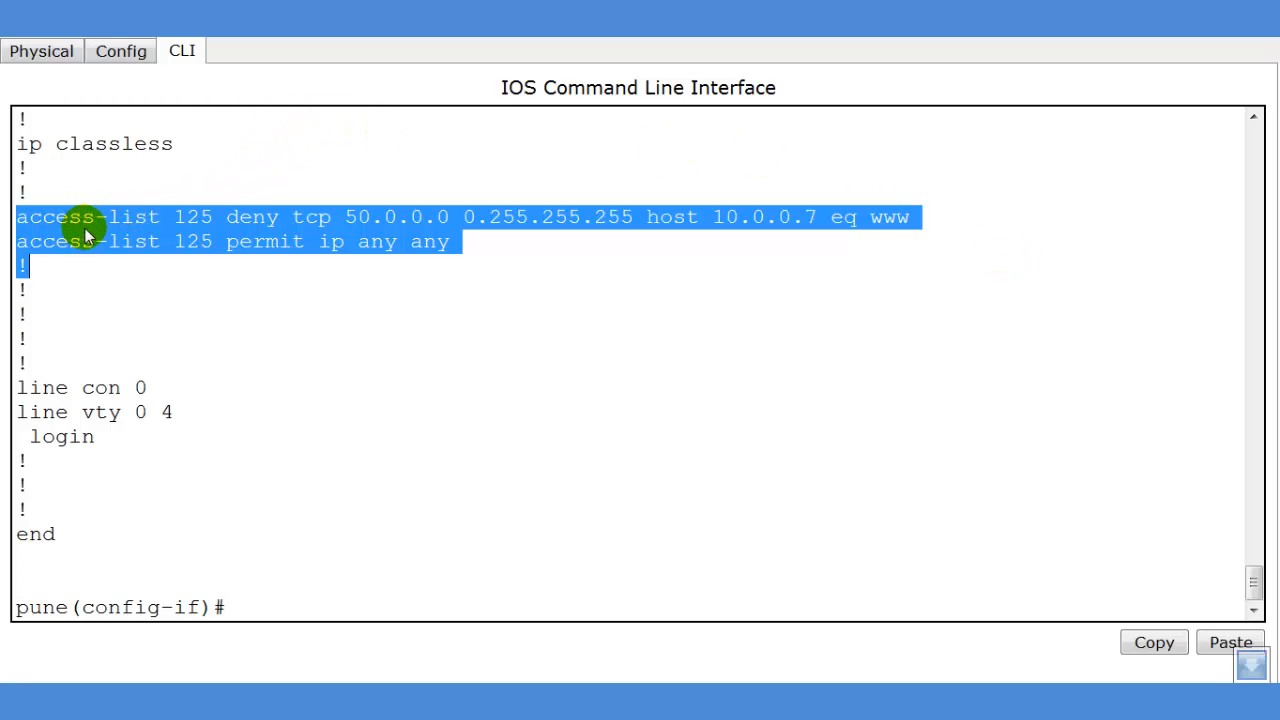
click(190, 314)
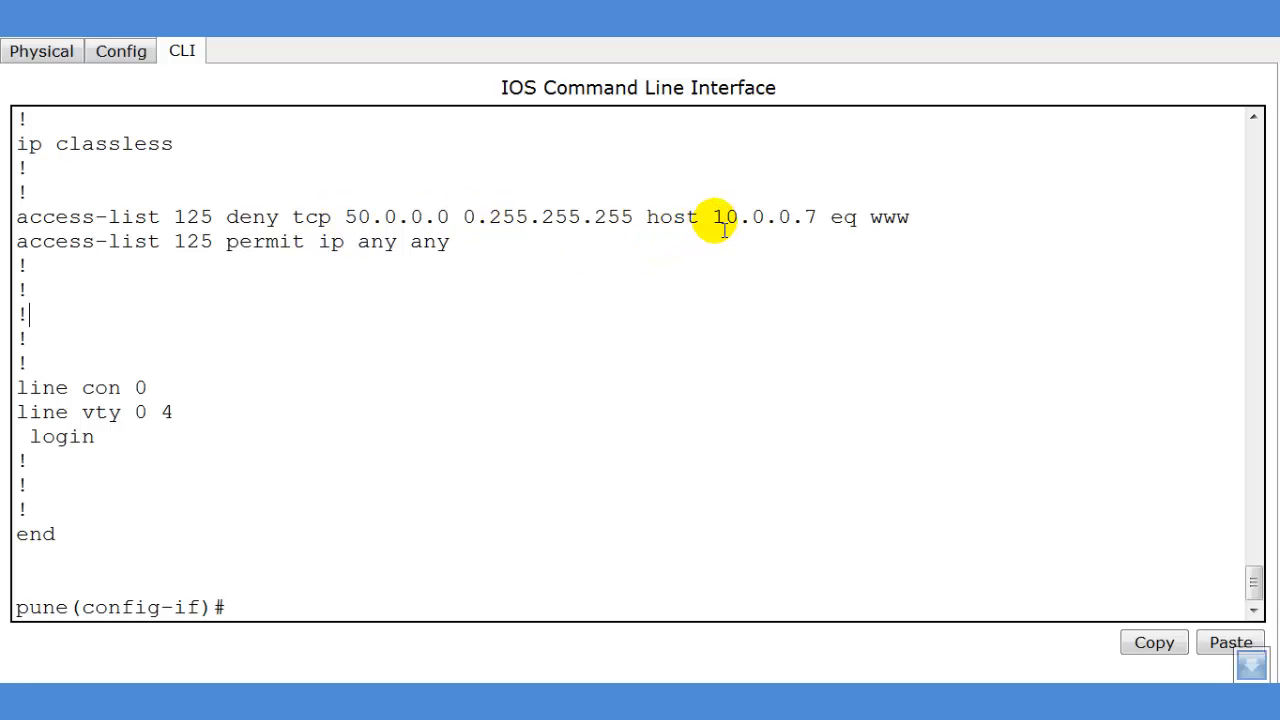
drag(714, 220, 905, 212)
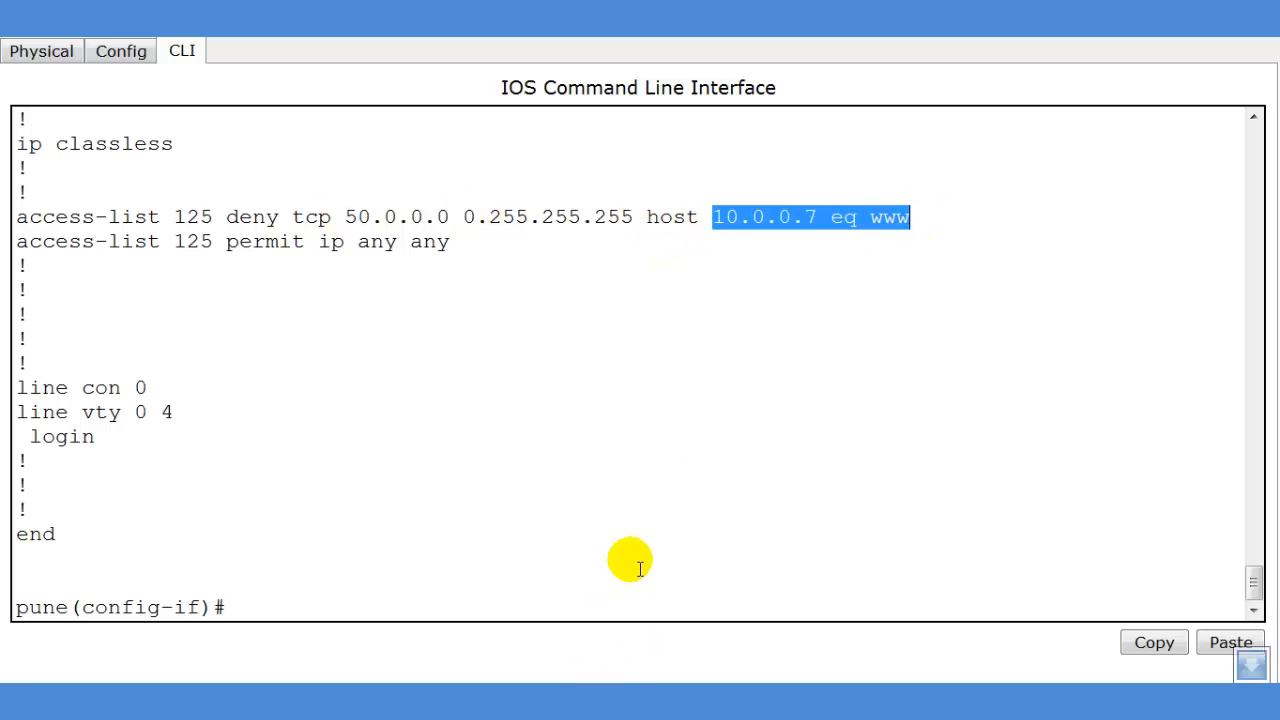
click(1265, 5)
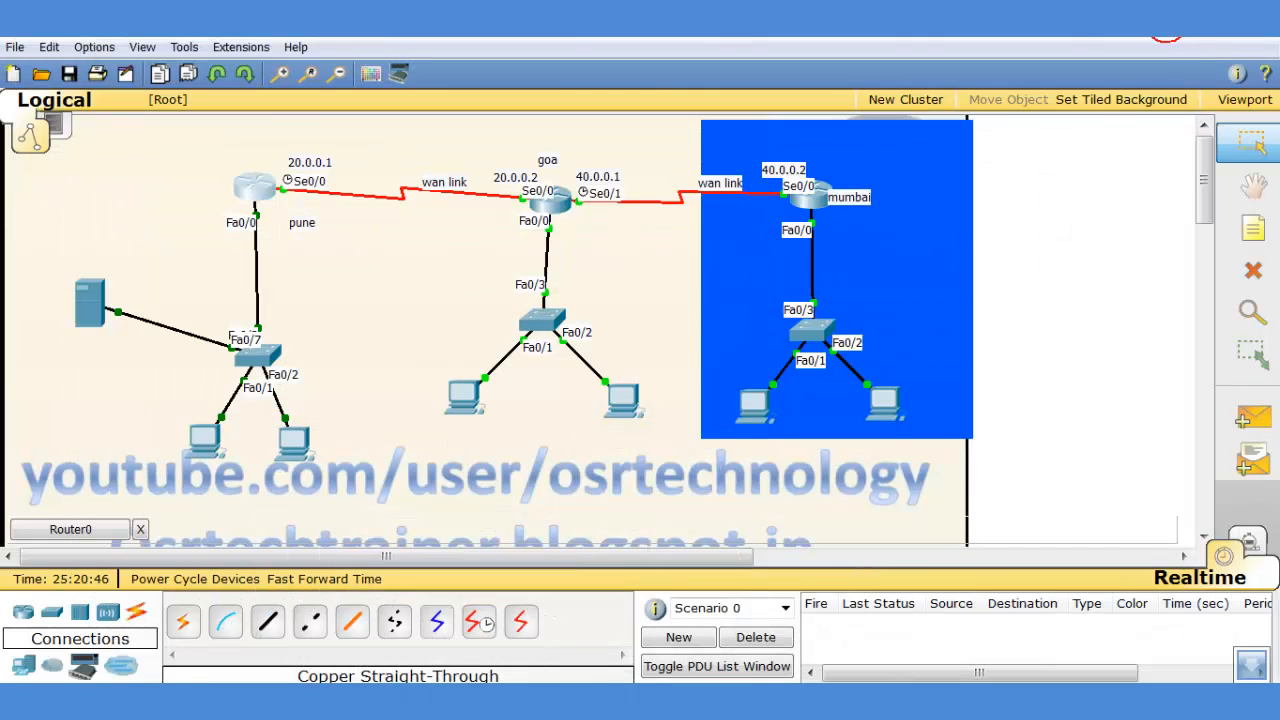
- Test web access to 10.0.0.7 from the web browser of PC4 on mumbai's network
click(763, 399)
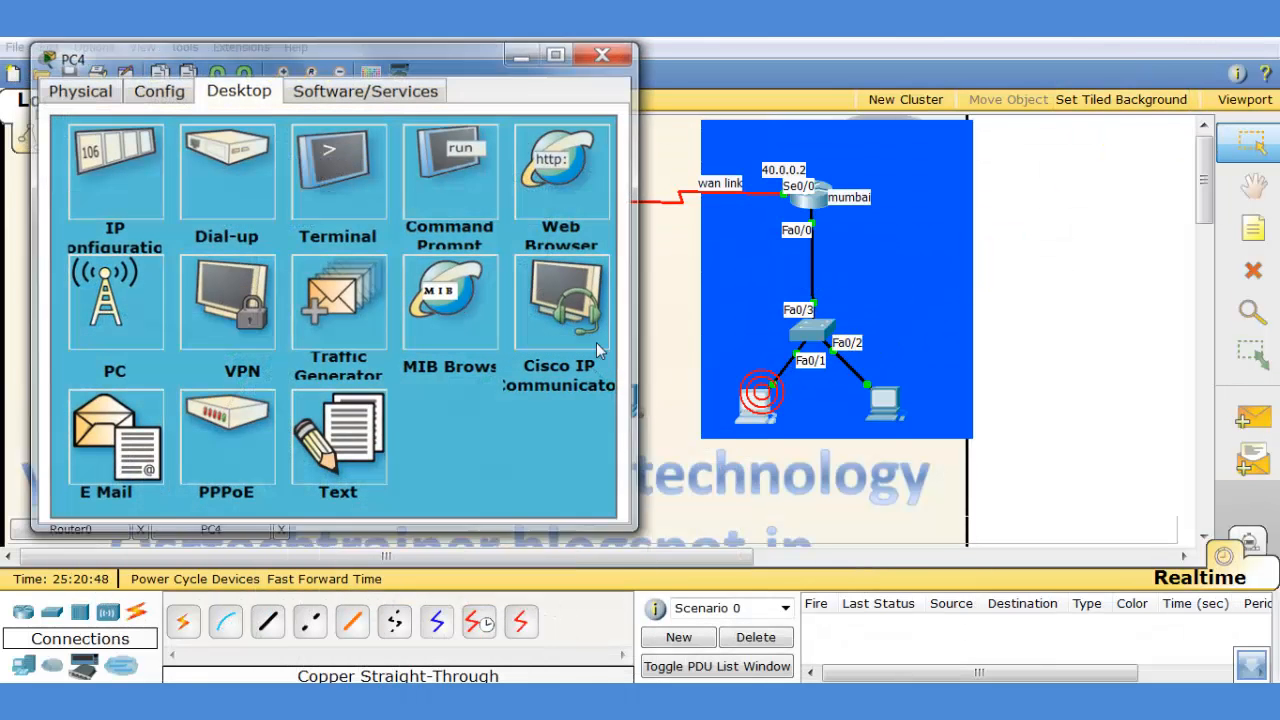
click(579, 192)
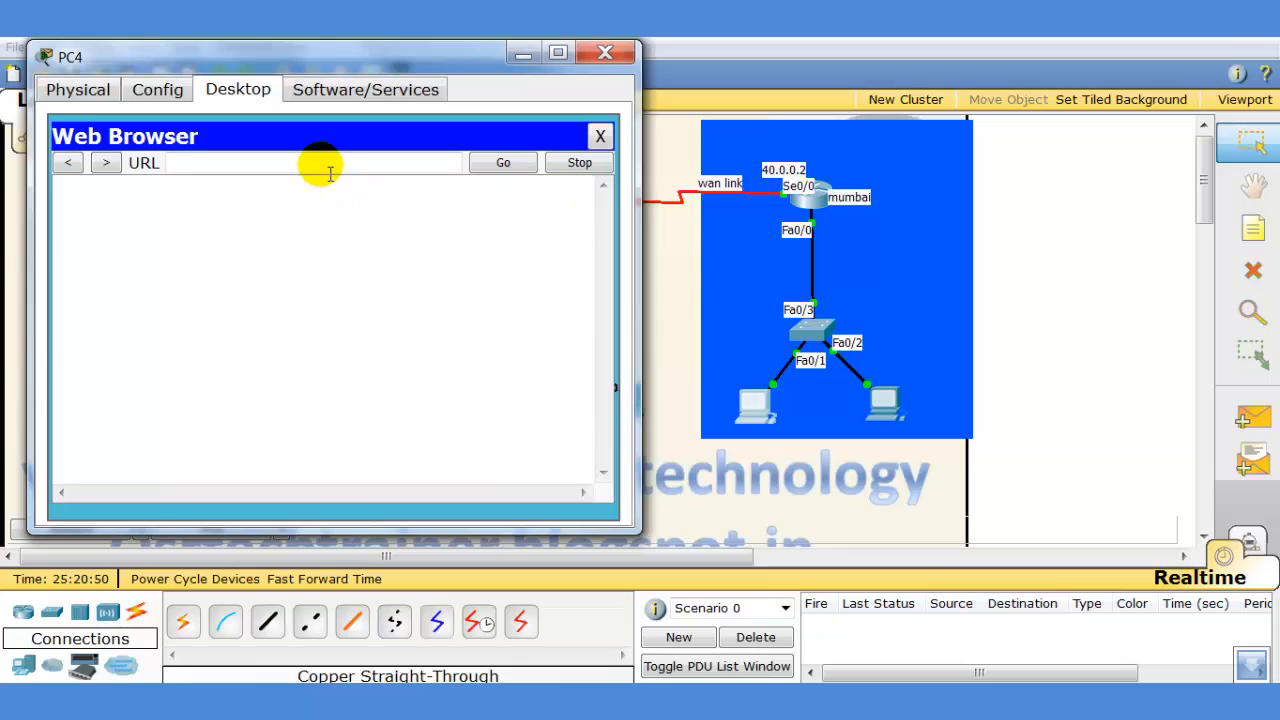
click(322, 164)
text(10)
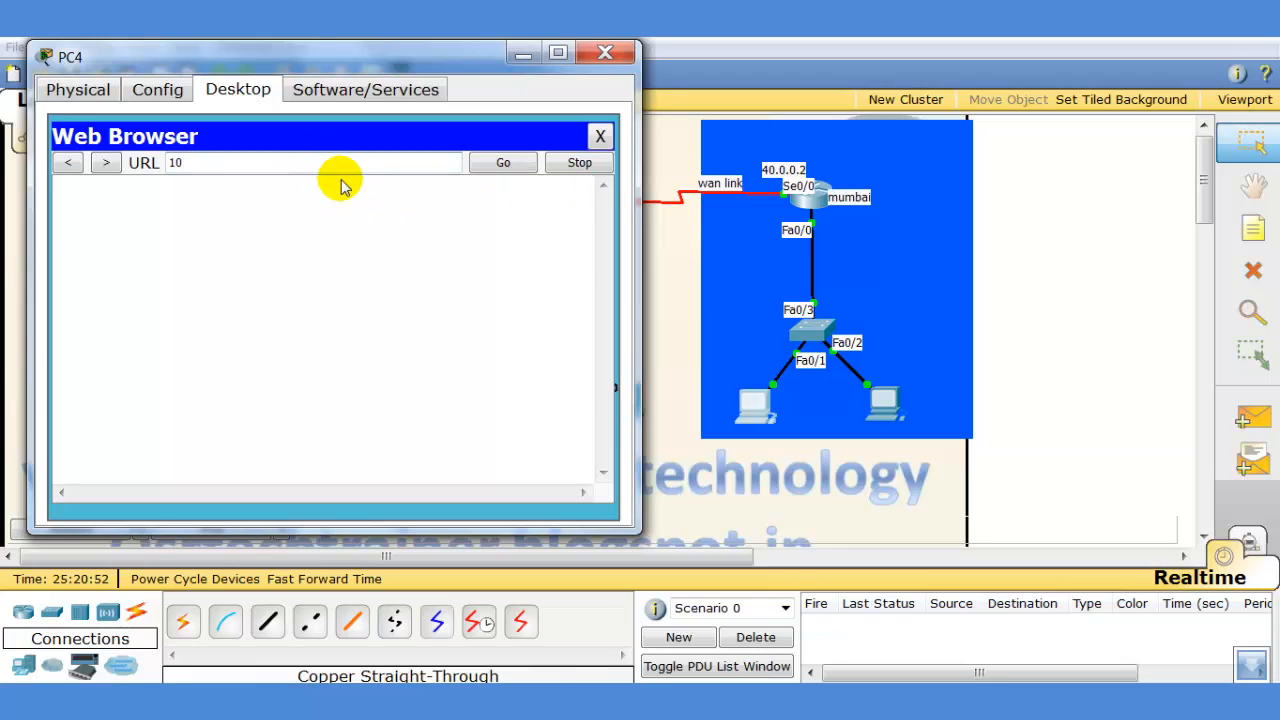
text(.0.0.7)
key(Return)
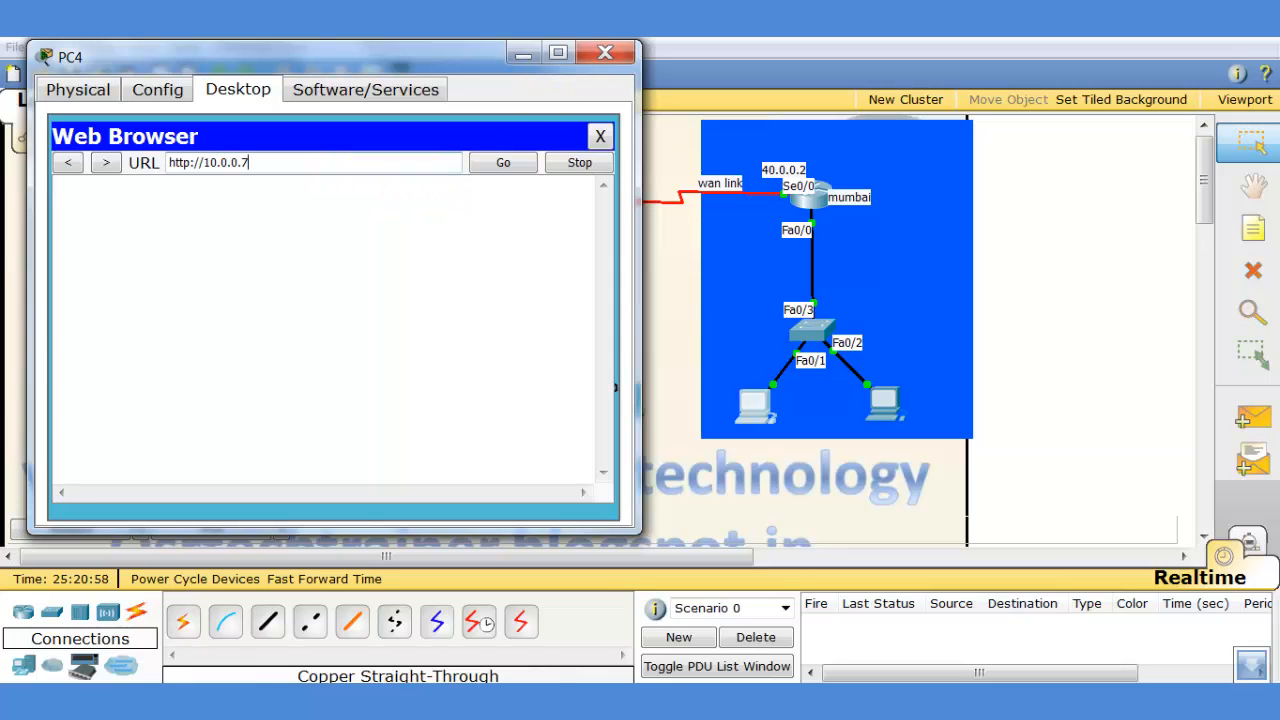
click(605, 50)
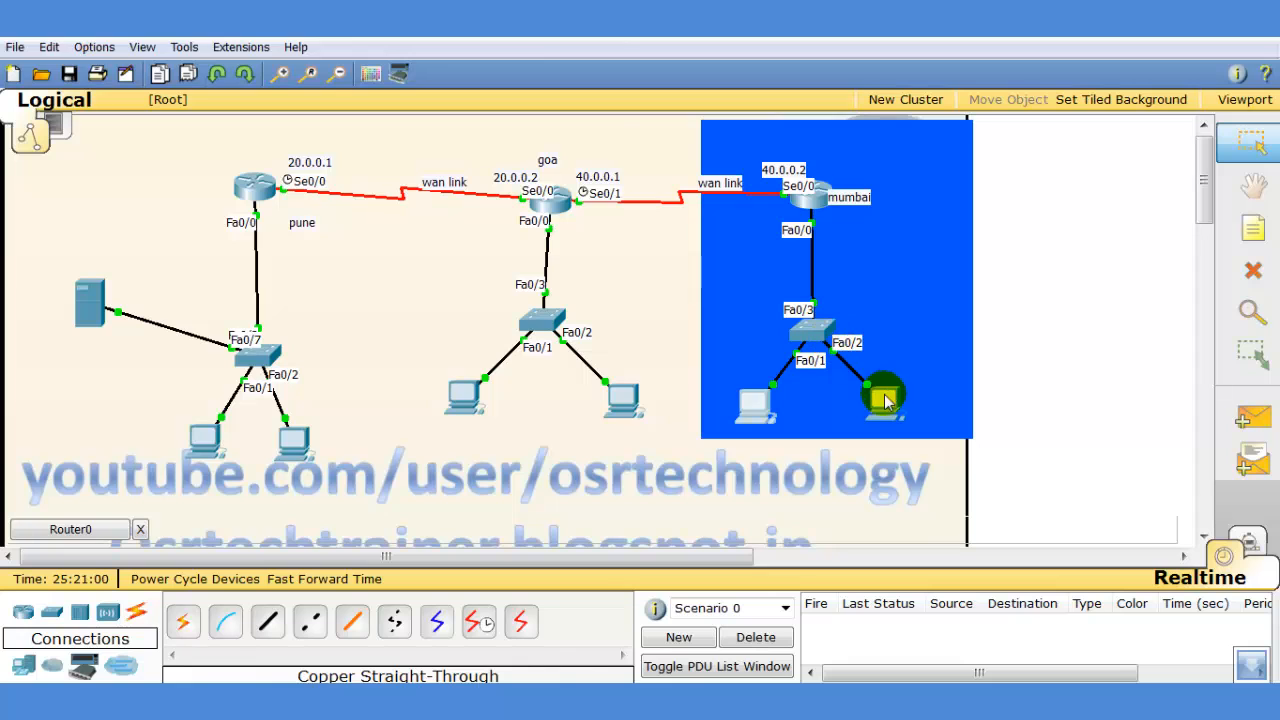
- Test web access to 10.0.0.7 from the web browser of PC5, the second PC on mumbai's network
click(885, 400)
click(566, 182)
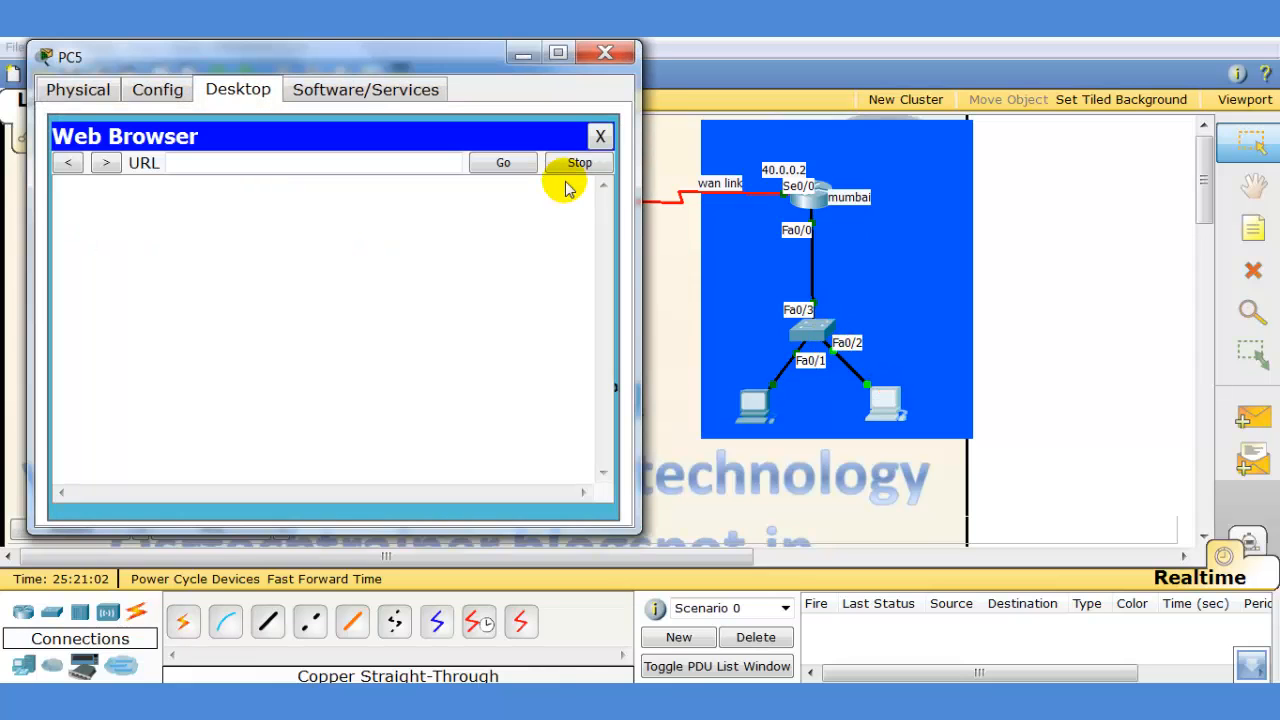
click(365, 170)
text(10)
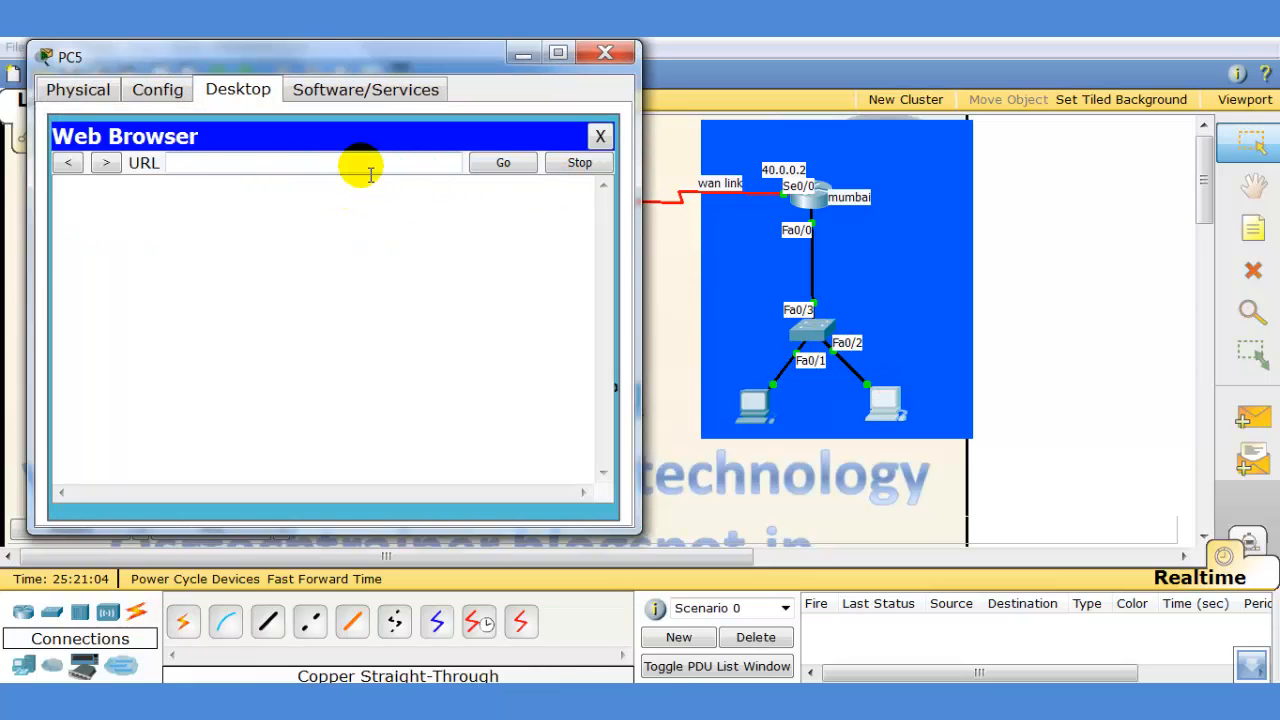
text(.0.0.7)
key(Return)
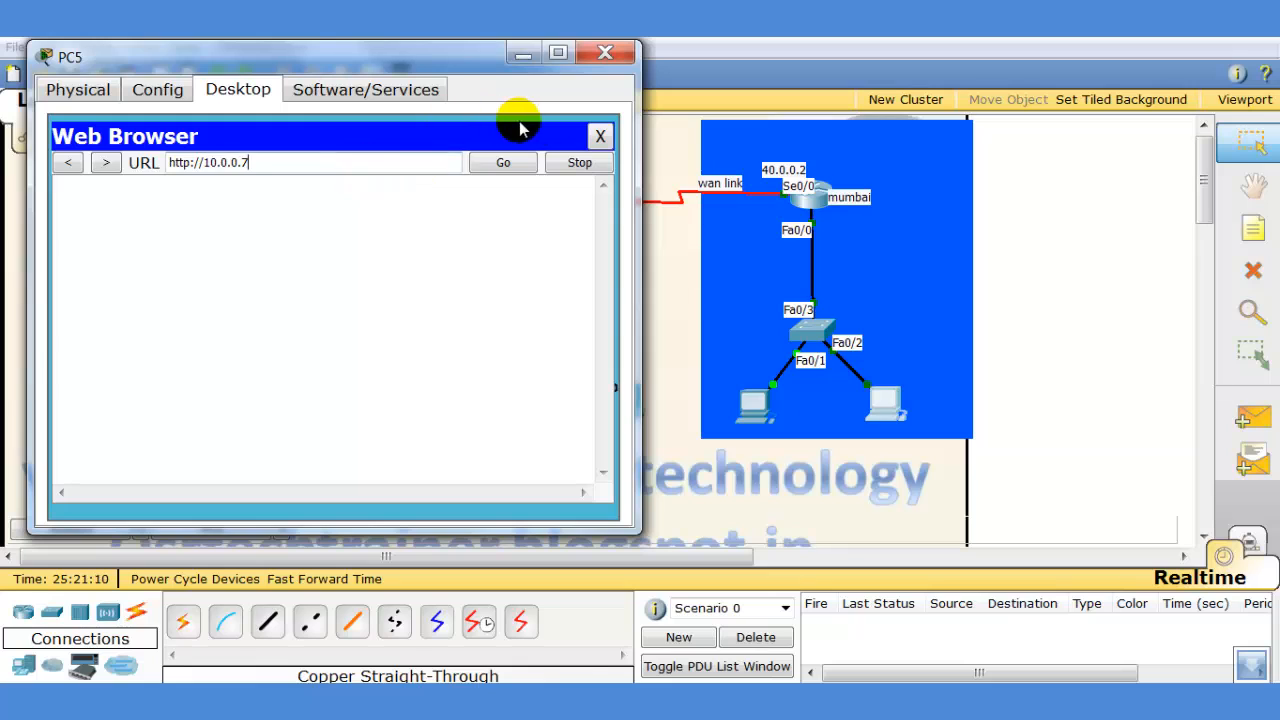
click(600, 136)
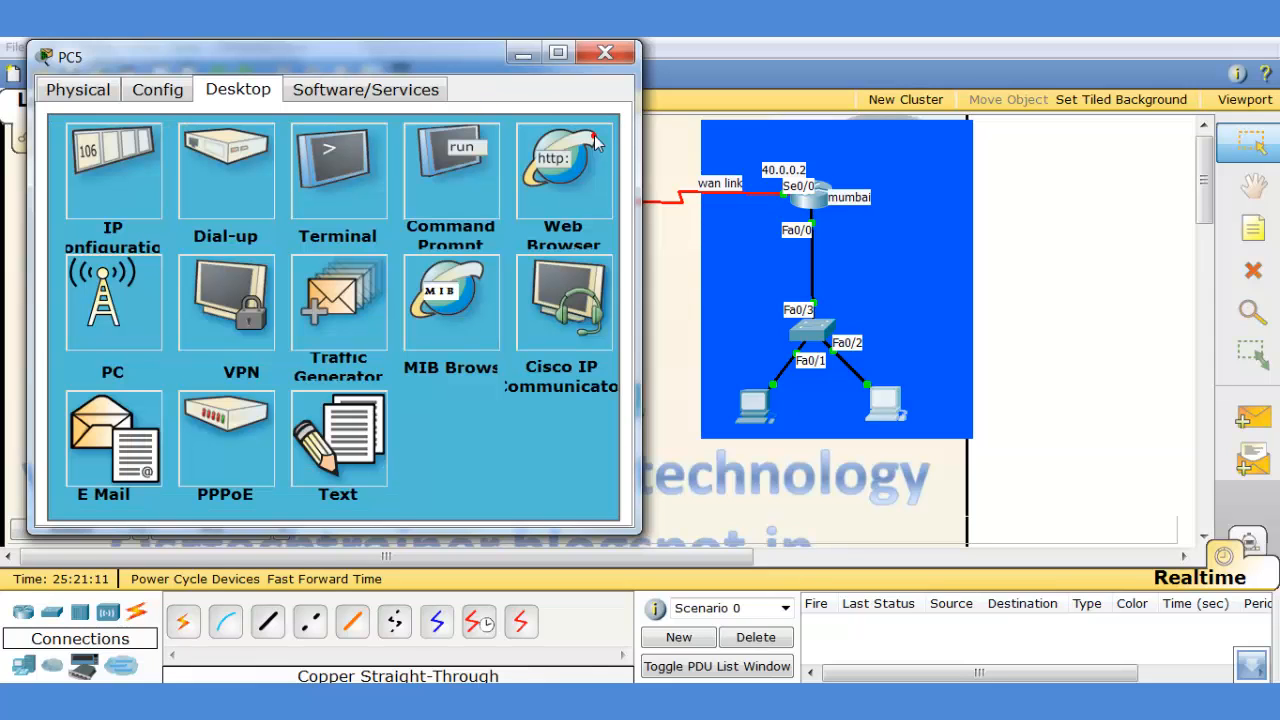
- Ping the server at 10.0.0.7 from PC5's command prompt
click(445, 205)
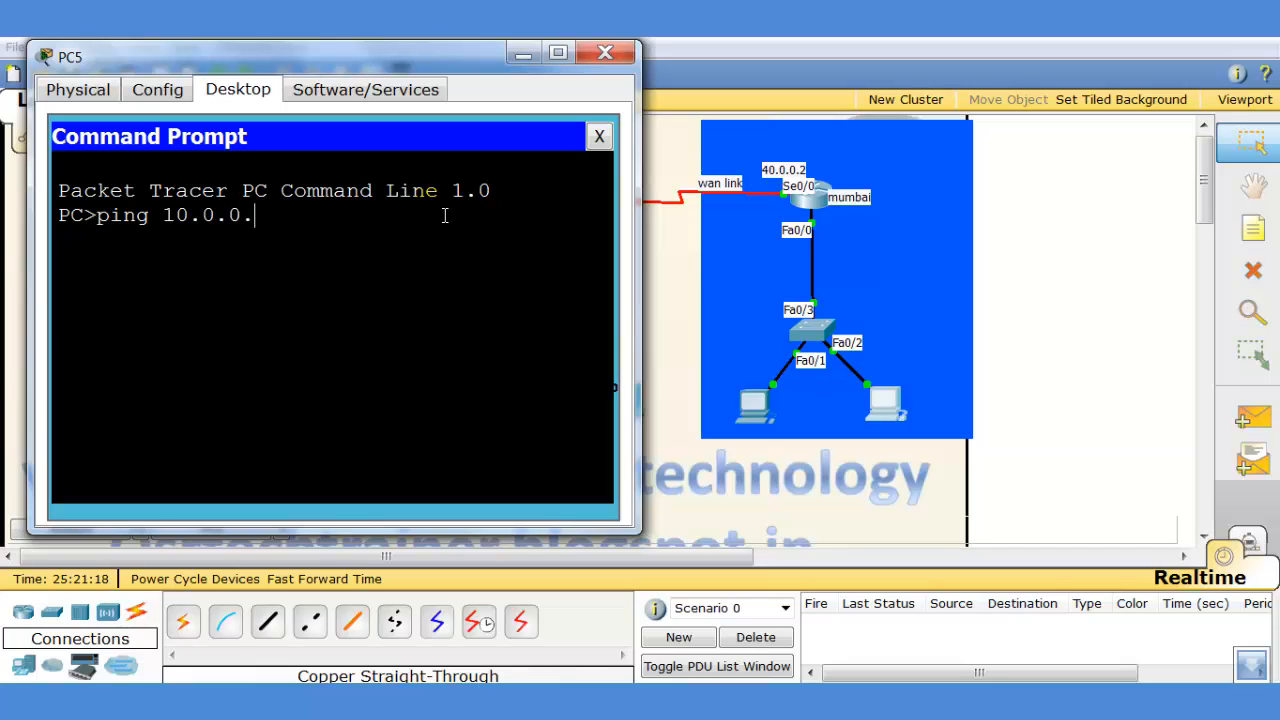
key(Return)
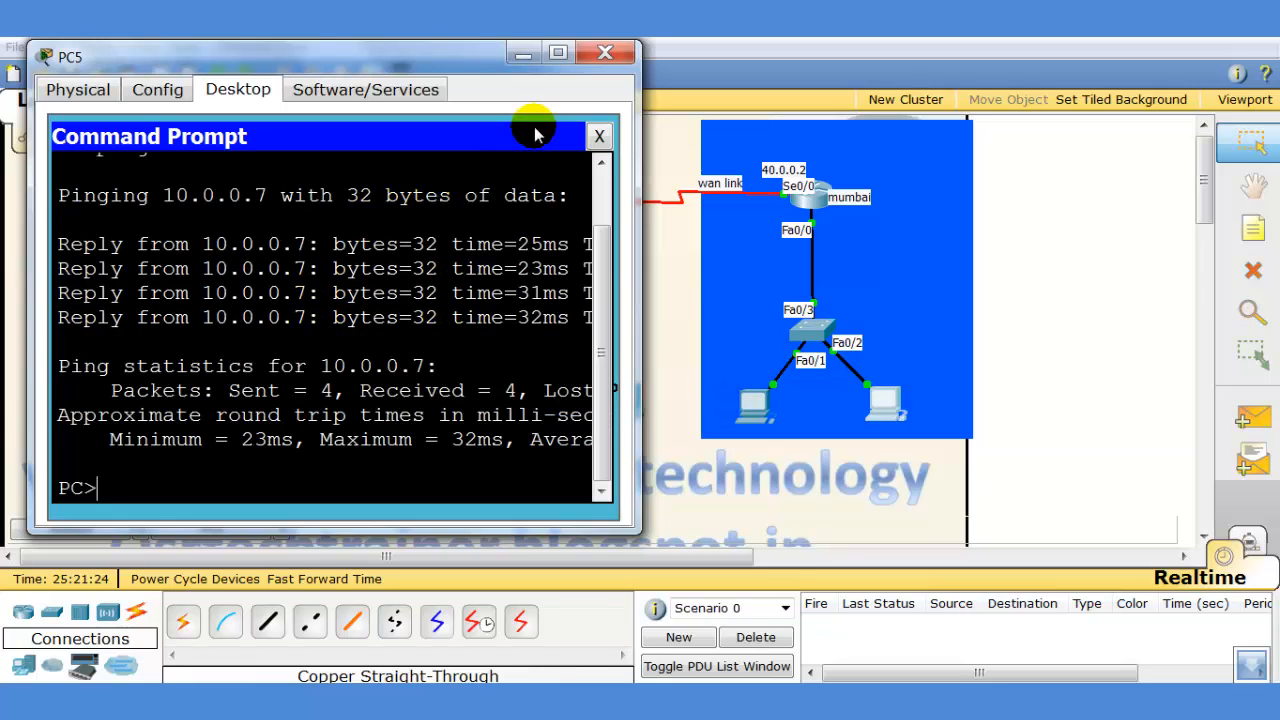
click(605, 53)
- Test web access to 10.0.0.7 from the web browser of PC2 on goa's network
click(462, 393)
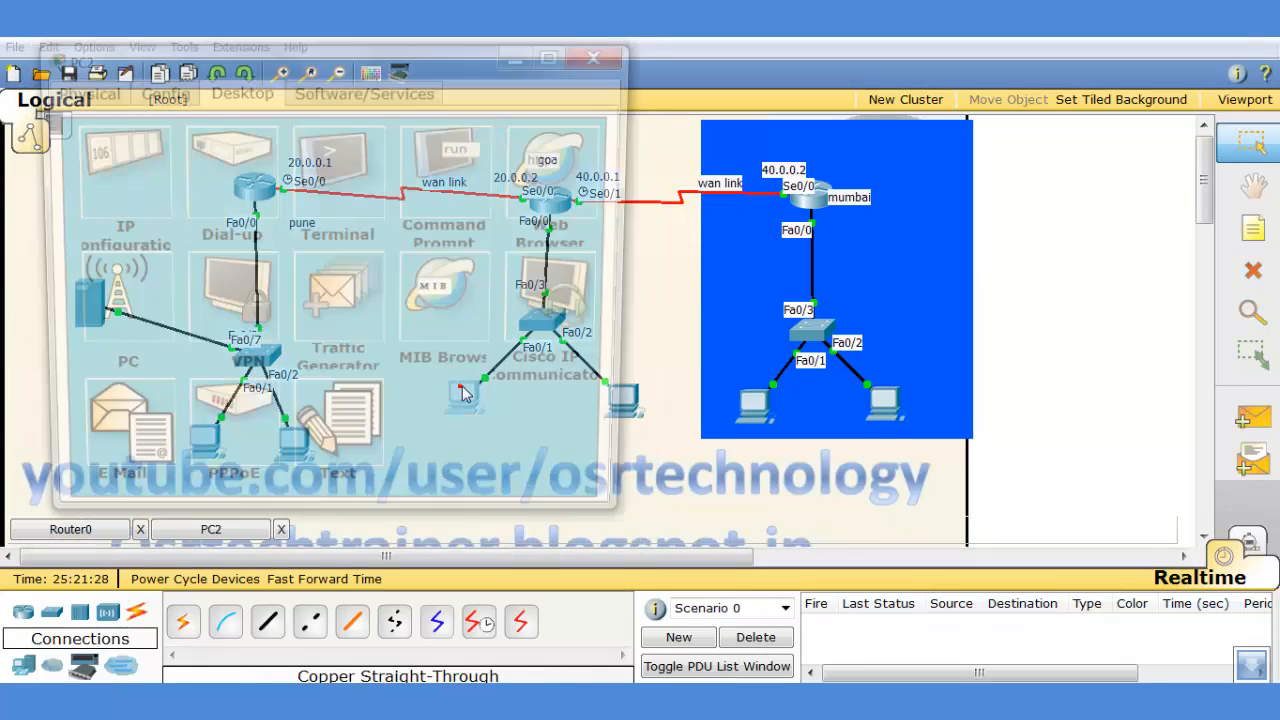
click(565, 204)
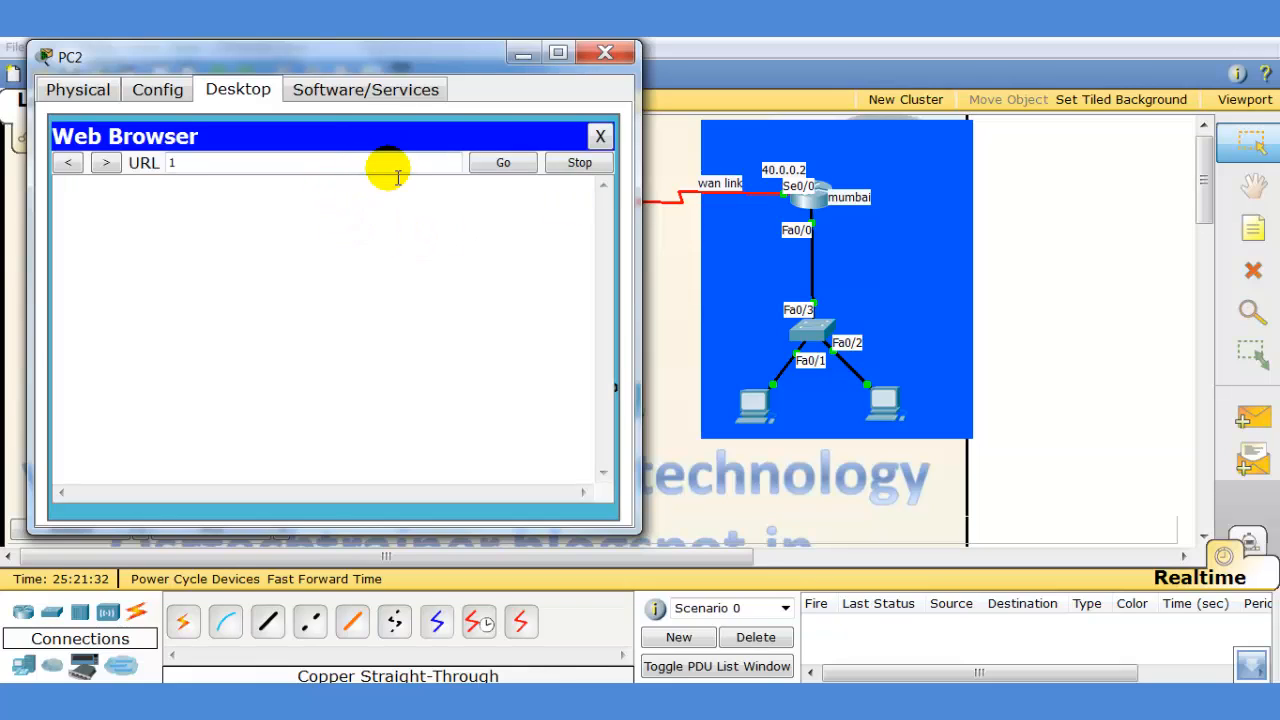
text(10.0.0.7)
key(Return)
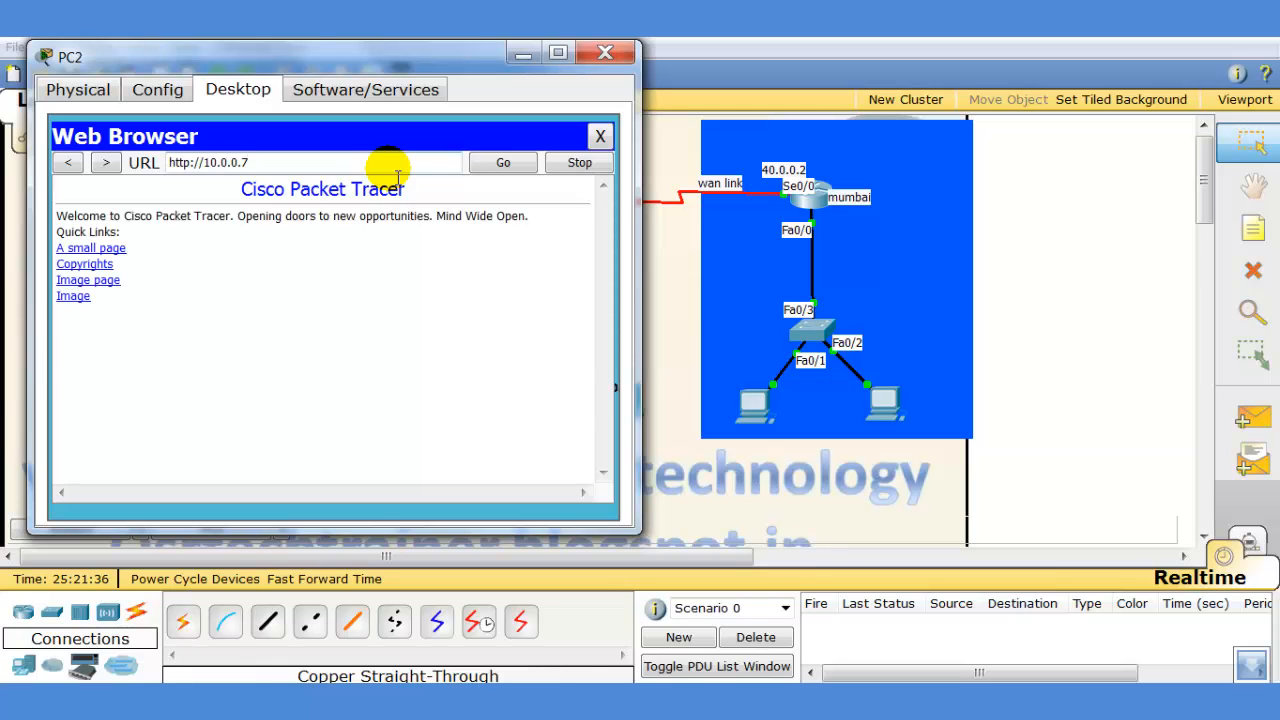
click(607, 136)
click(605, 53)
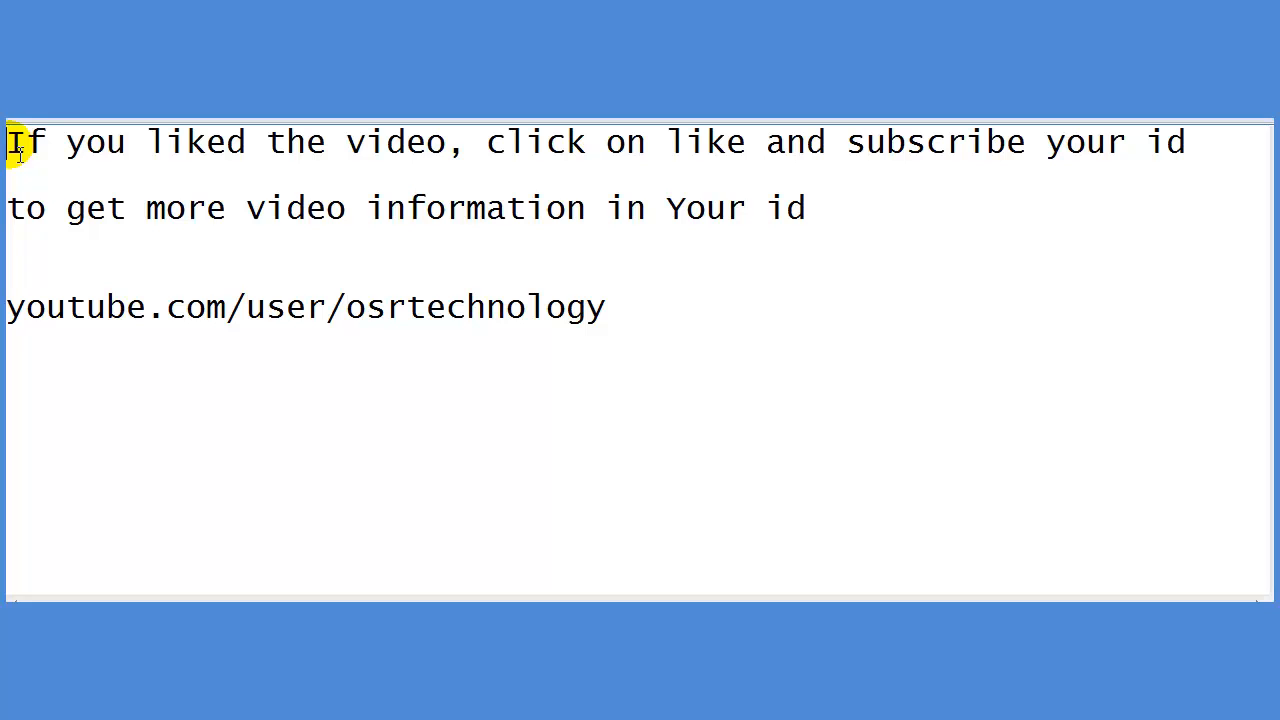
drag(18, 150, 1183, 149)
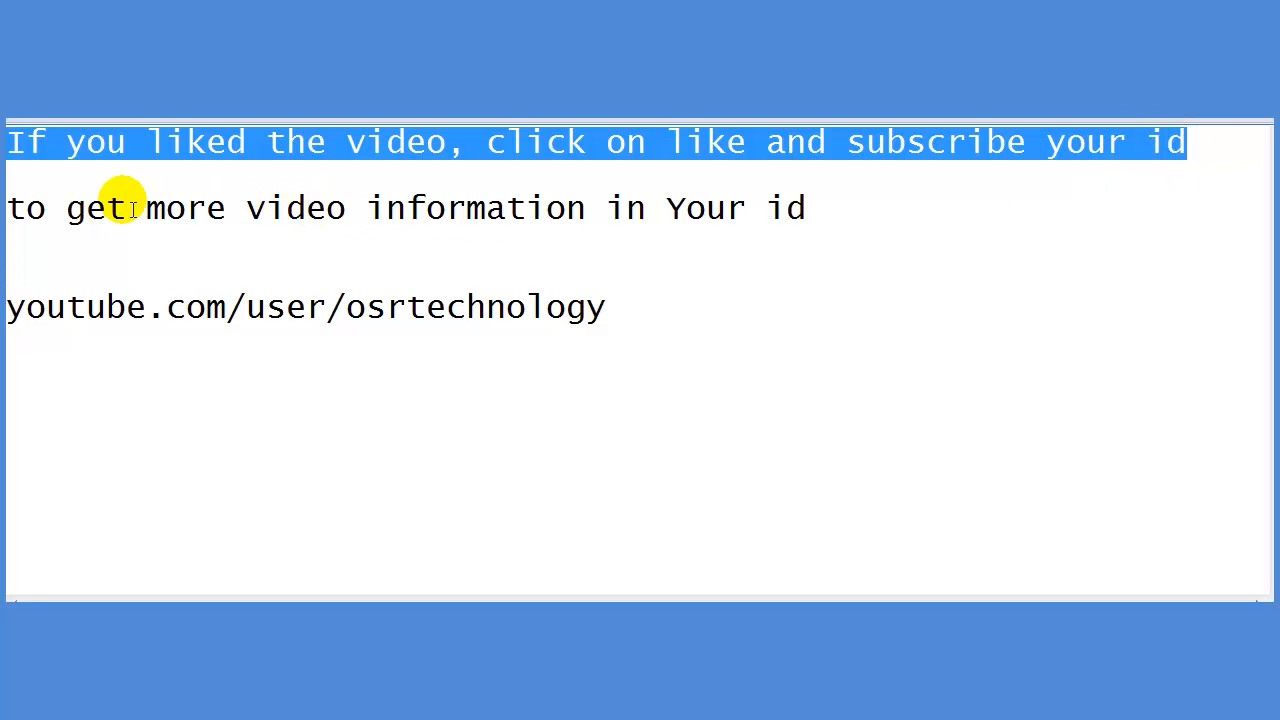